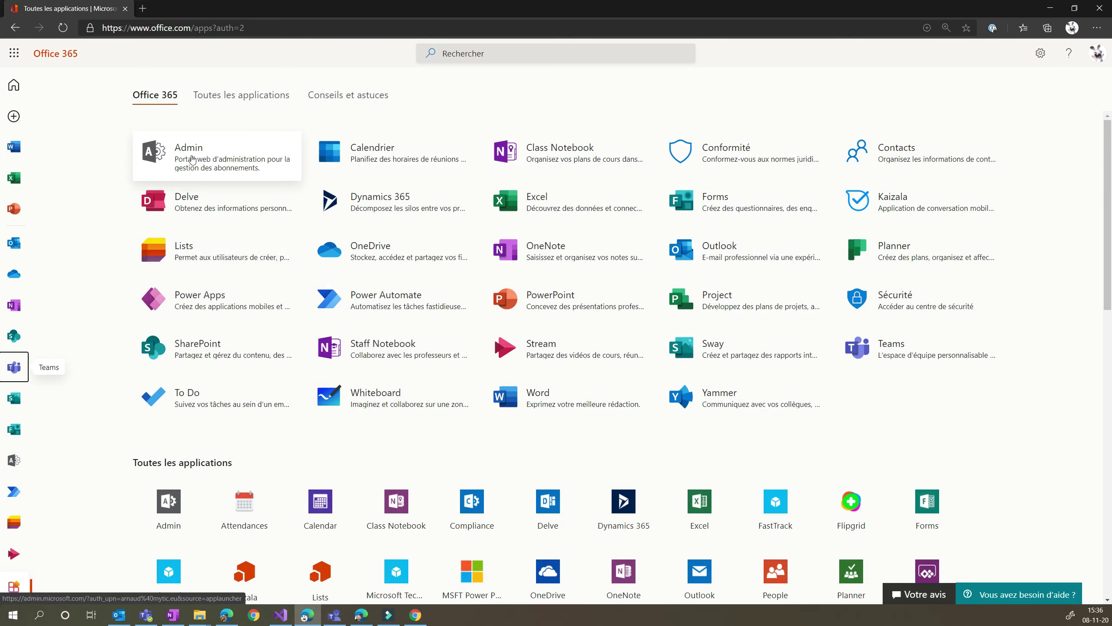
Open the Microsoft 365 admin centre and display the list of active users.
left_click(192, 158)
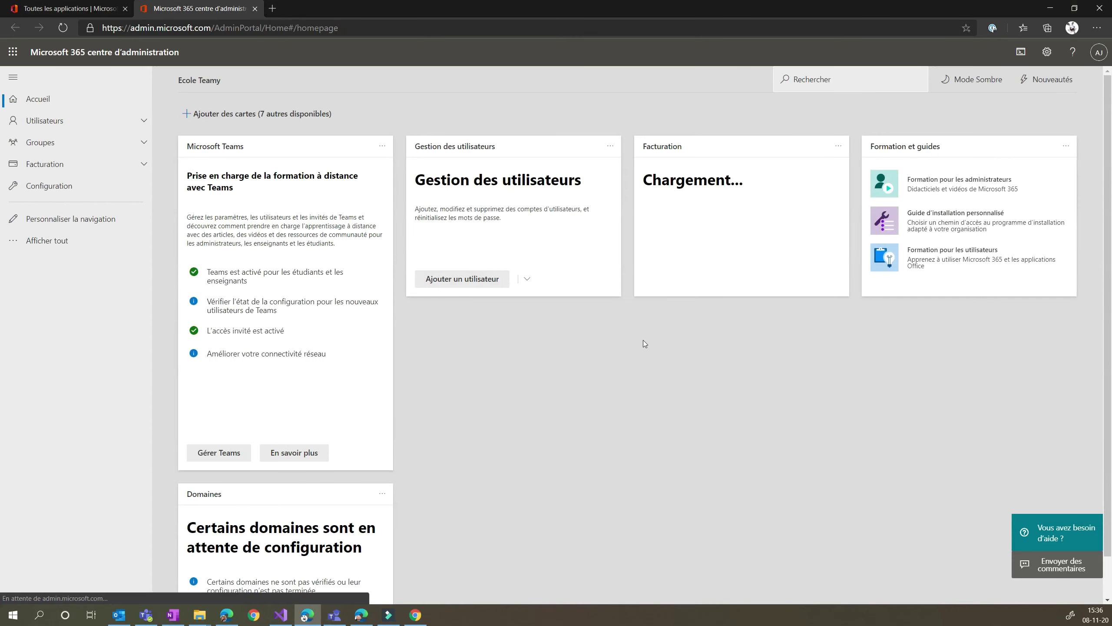
left_click(69, 126)
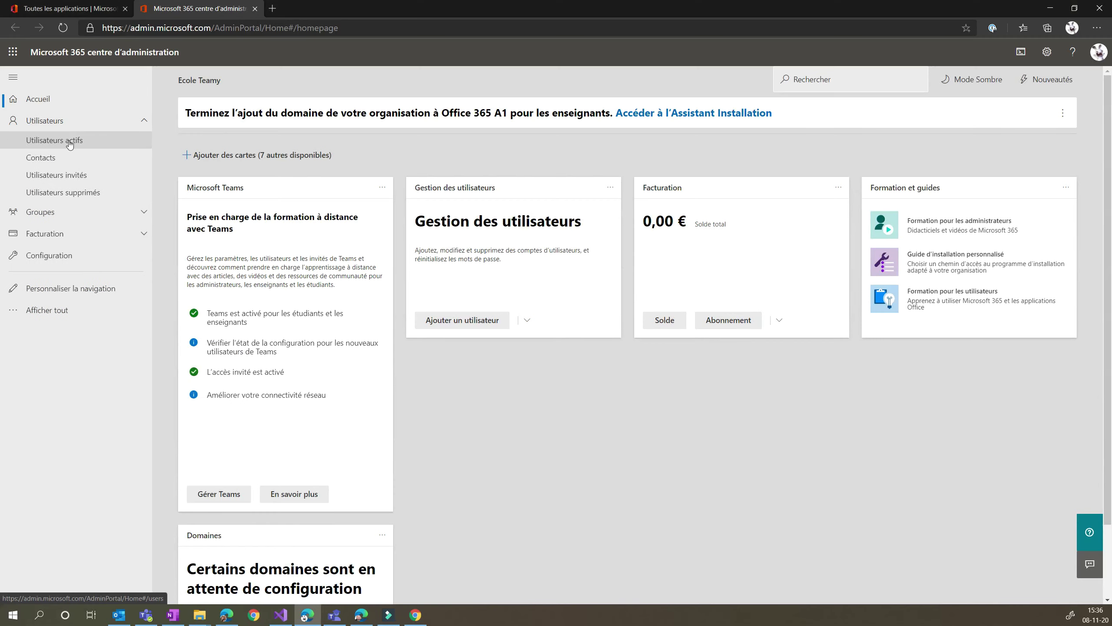
left_click(69, 142)
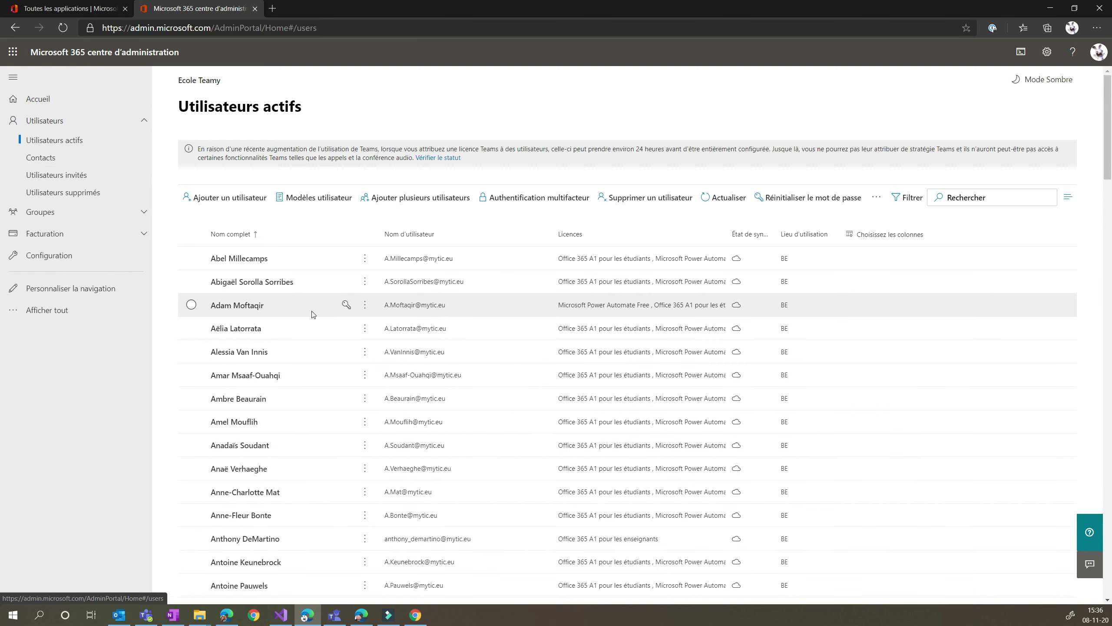
Open the first listed user's licences and applications and review the assigned licences and the full application list.
left_click(241, 262)
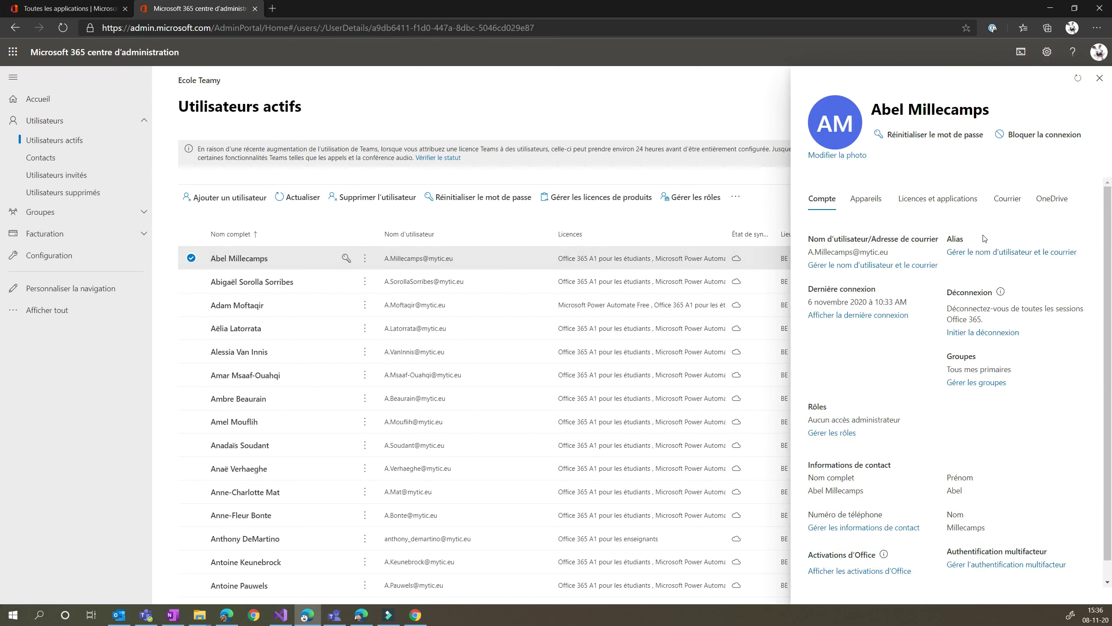
left_click(935, 203)
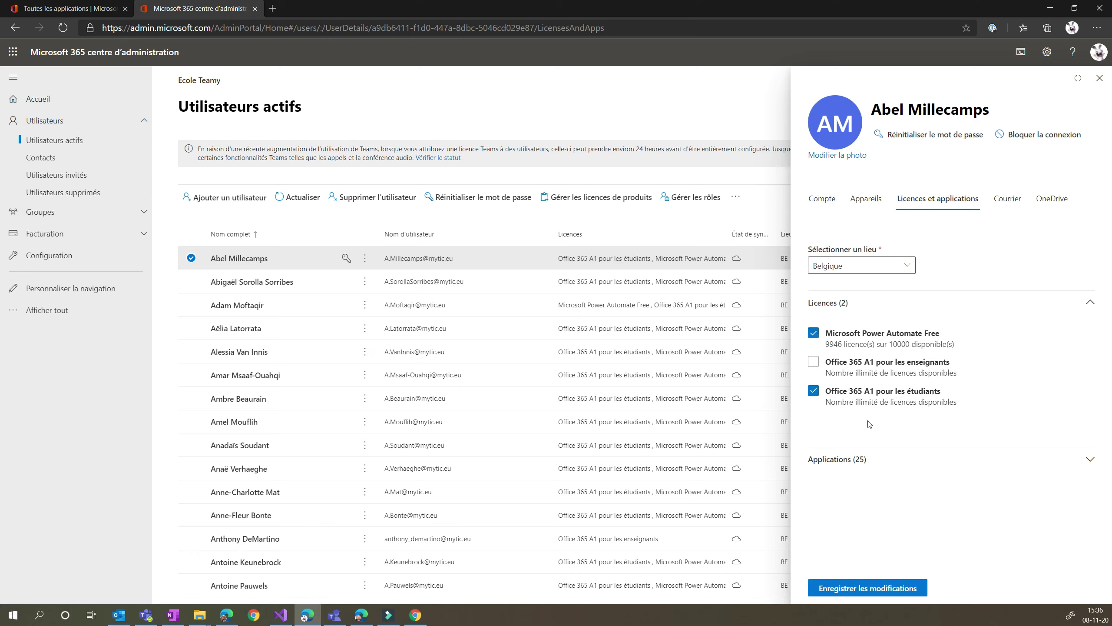
left_click(852, 465)
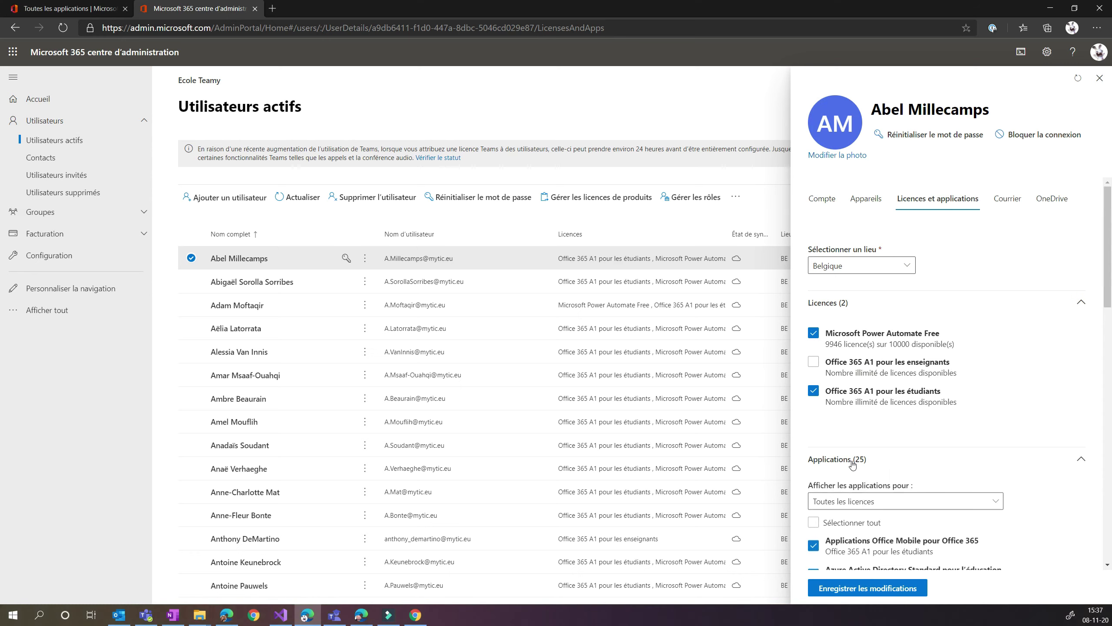
scroll(947, 483, "down", 10)
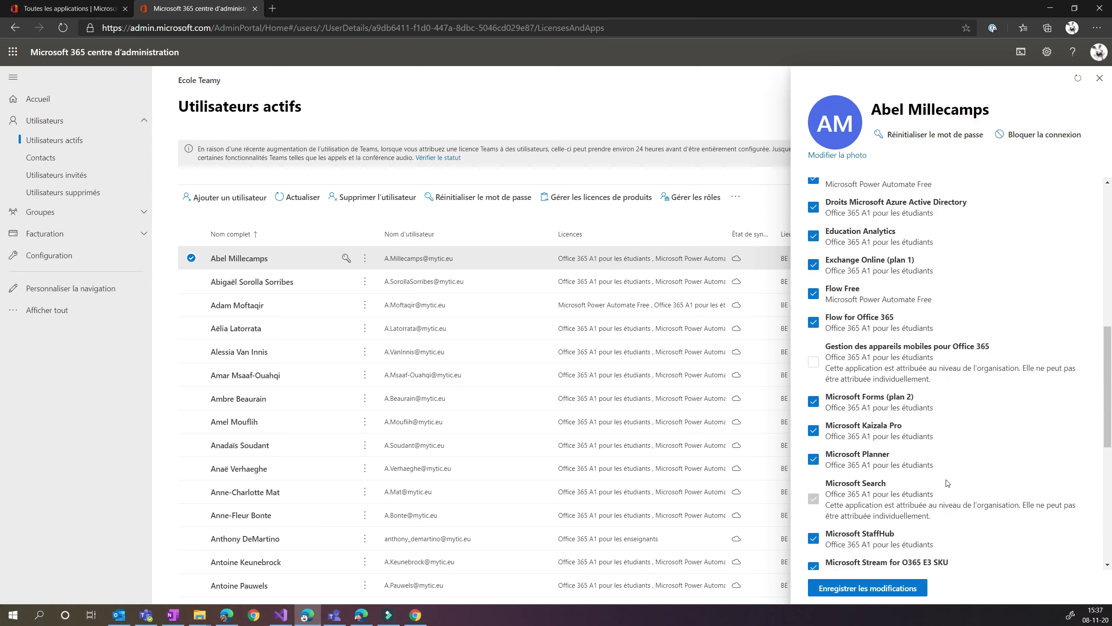
scroll(947, 483, "down", 3)
scroll(947, 479, "up", 10)
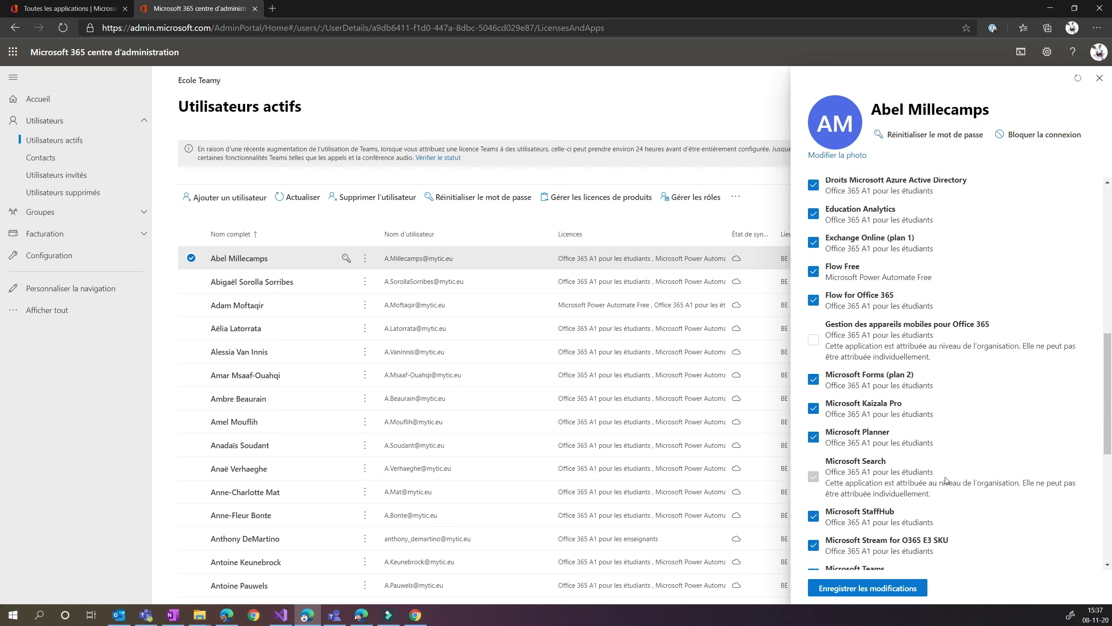
scroll(946, 474, "up", 3)
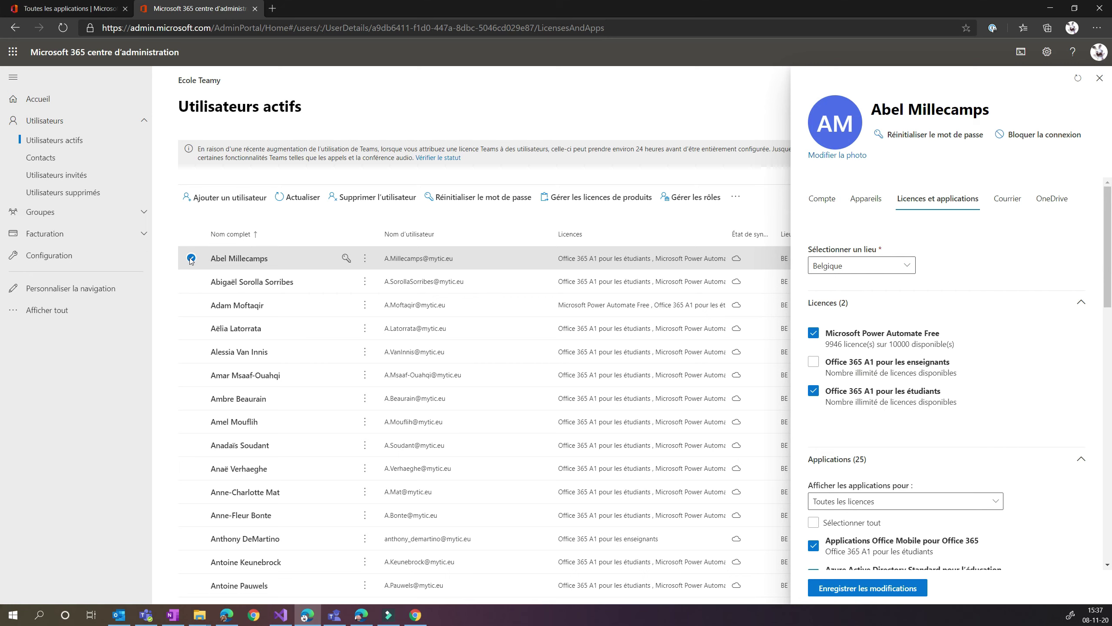
Close the user's details, deselect that user and search the active users for "stu".
left_click(1101, 82)
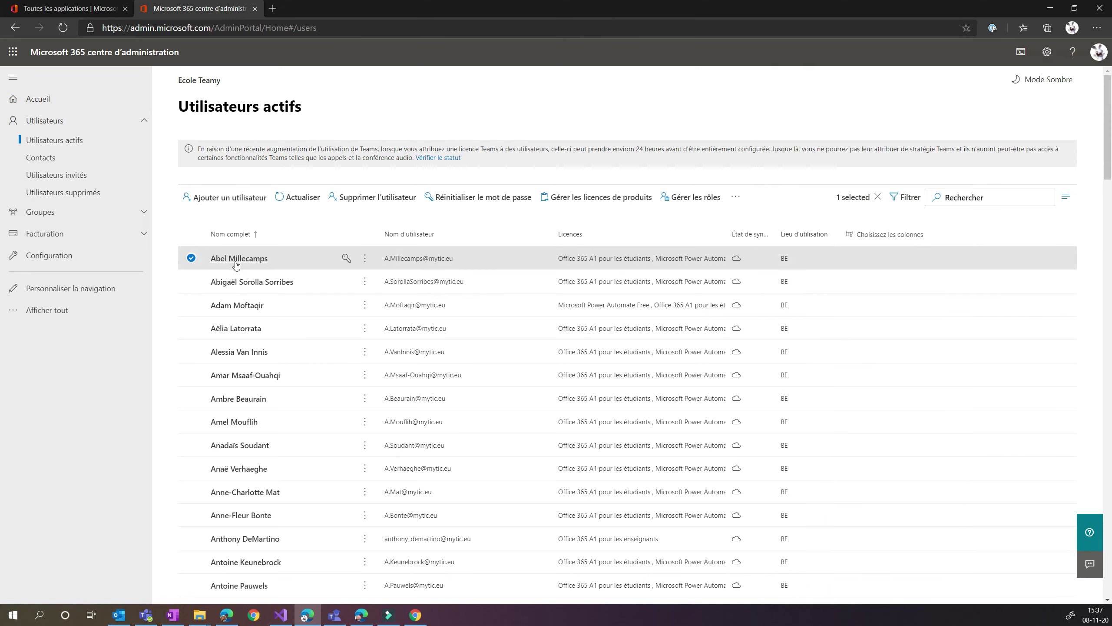
left_click(191, 259)
left_click(969, 200)
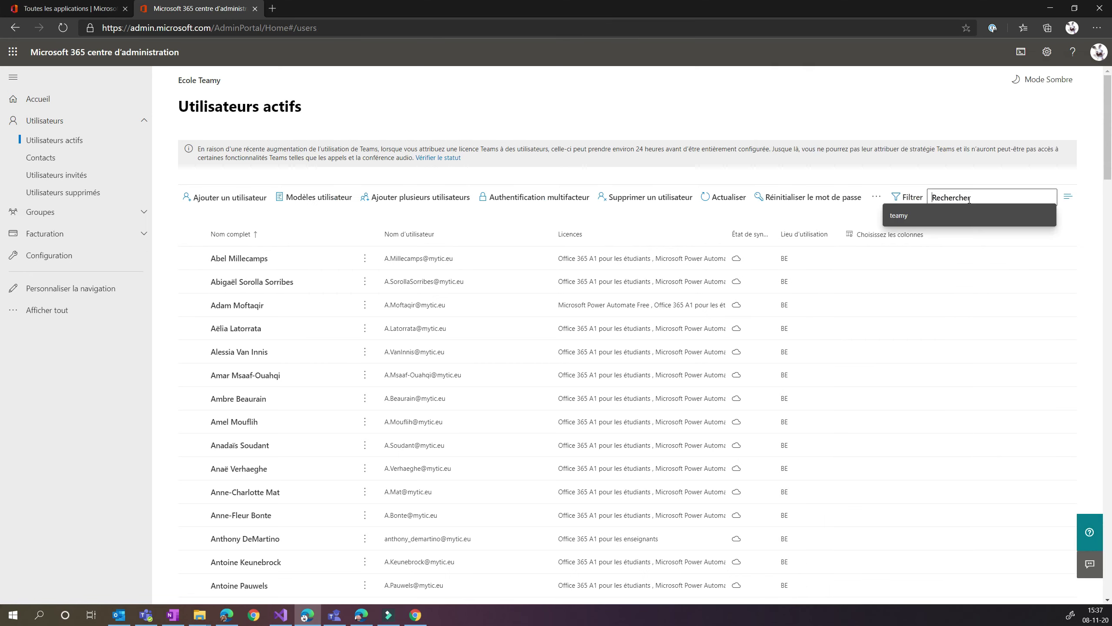
type("stu")
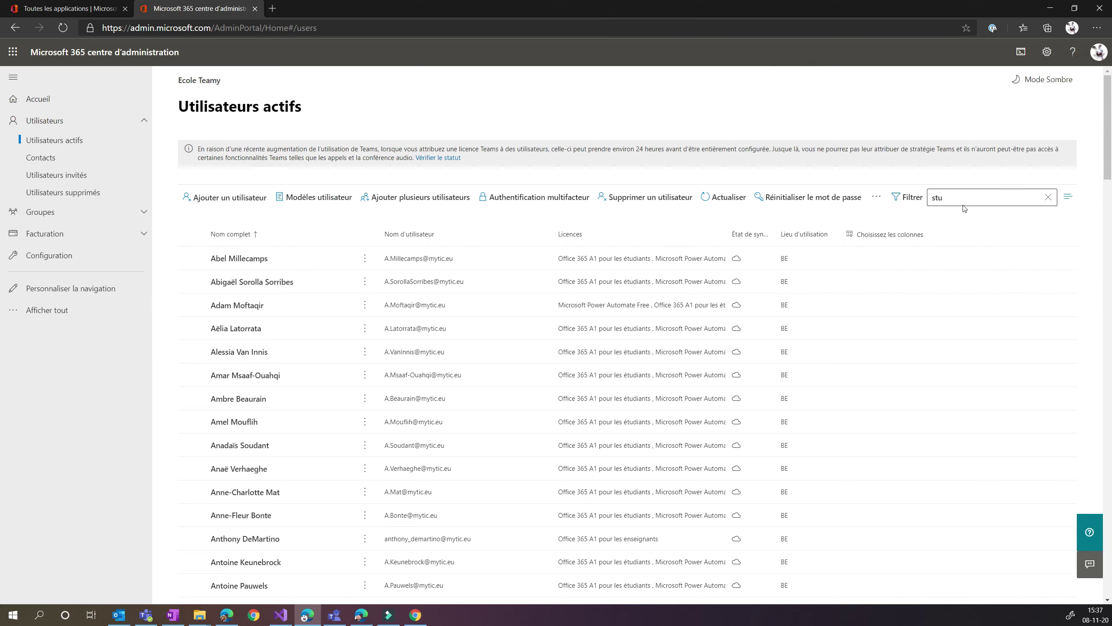
key("Return")
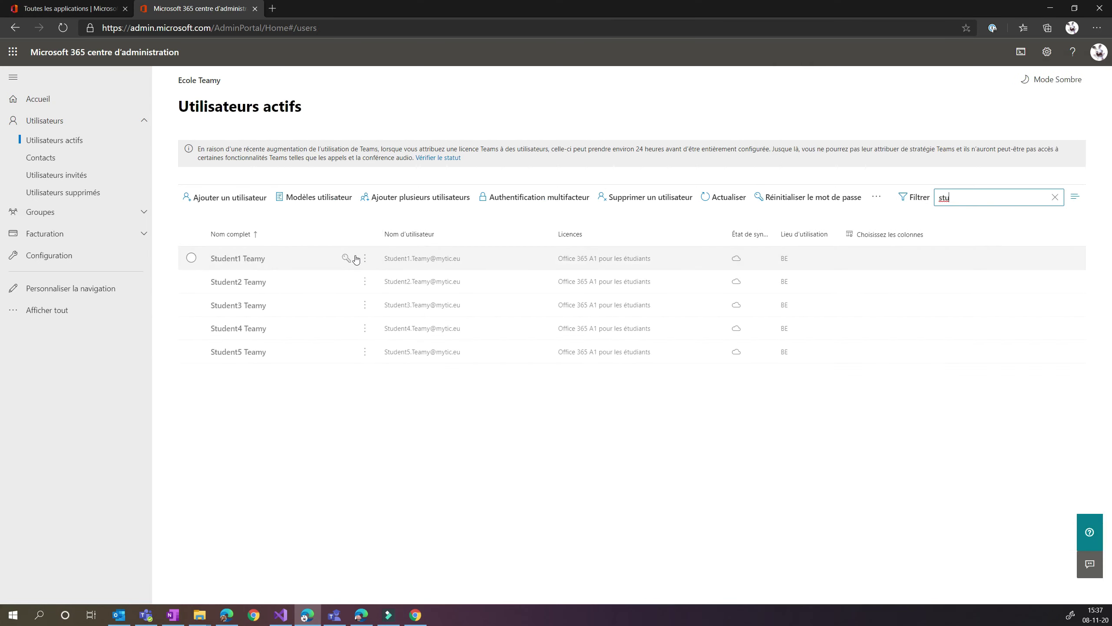
Open the licences and applications of the Student1 account and examine the applications included in its Office 365 A1 student licence.
left_click(238, 260)
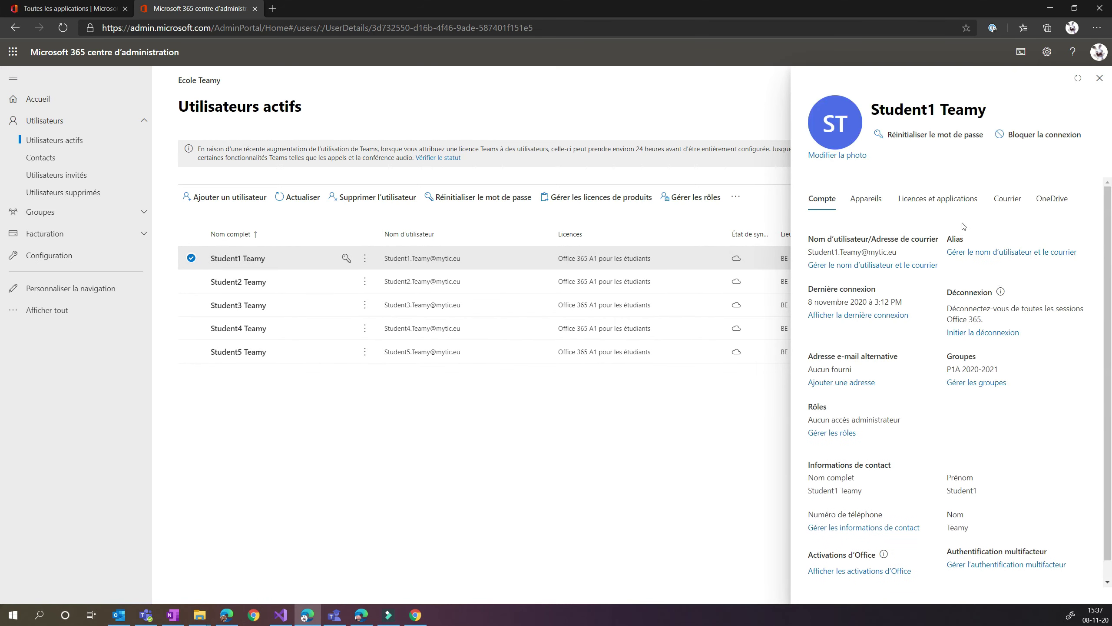
left_click(944, 206)
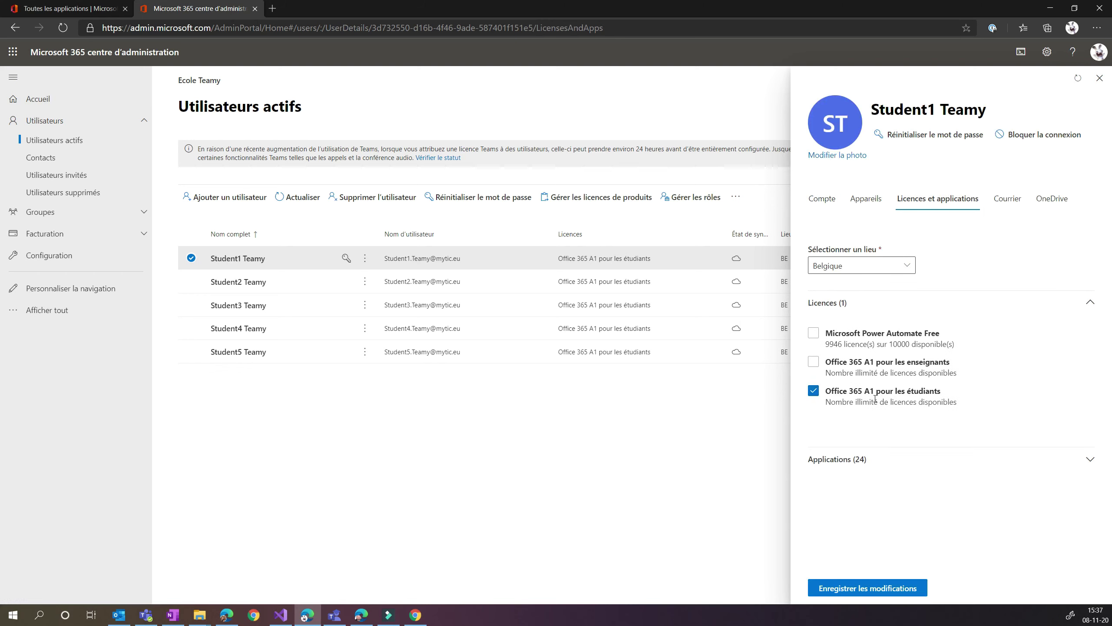
left_click(843, 460)
scroll(911, 460, "down", 10)
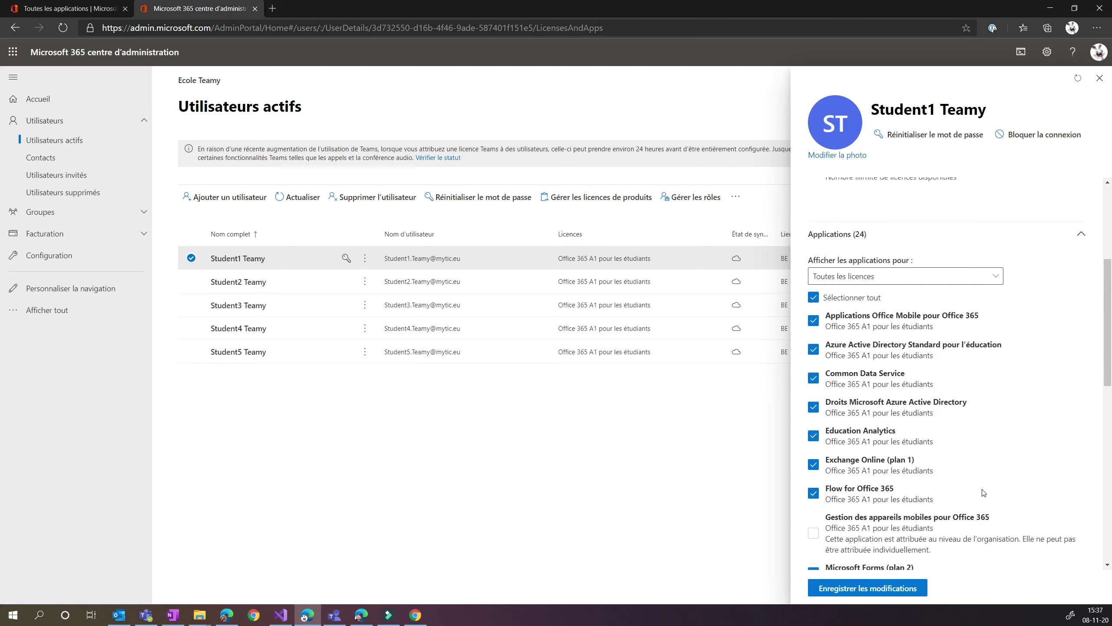
scroll(951, 471, "down", 8)
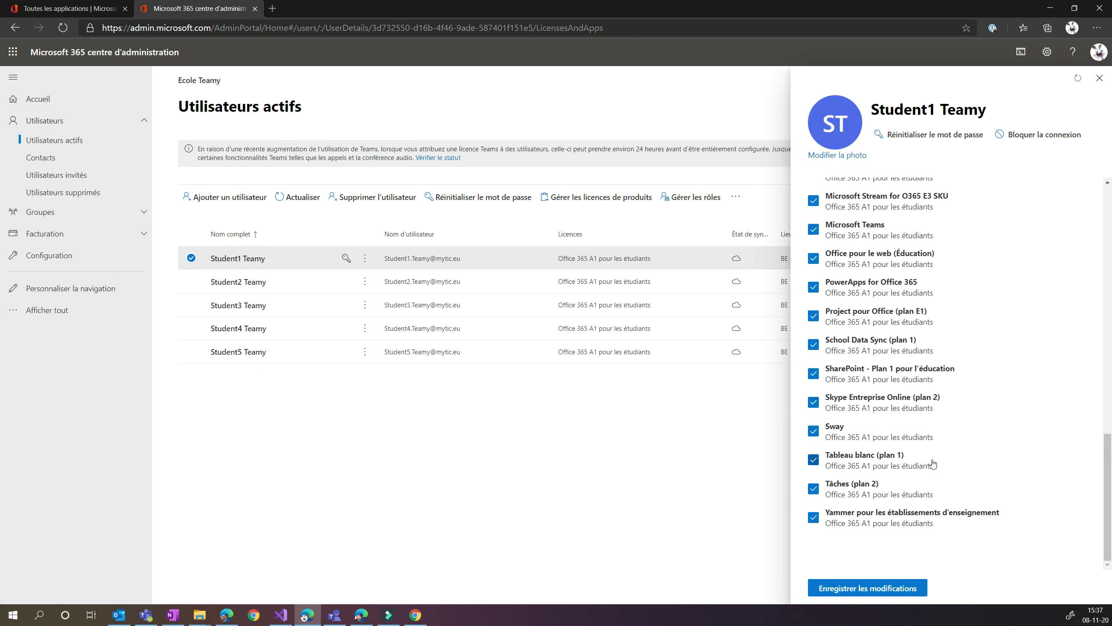
scroll(935, 463, "up", 7)
scroll(933, 462, "up", 5)
scroll(934, 460, "down", 10)
Switch to the student session in Chrome, close the Teams page and check which account is signed in to Office 365.
left_click(414, 616)
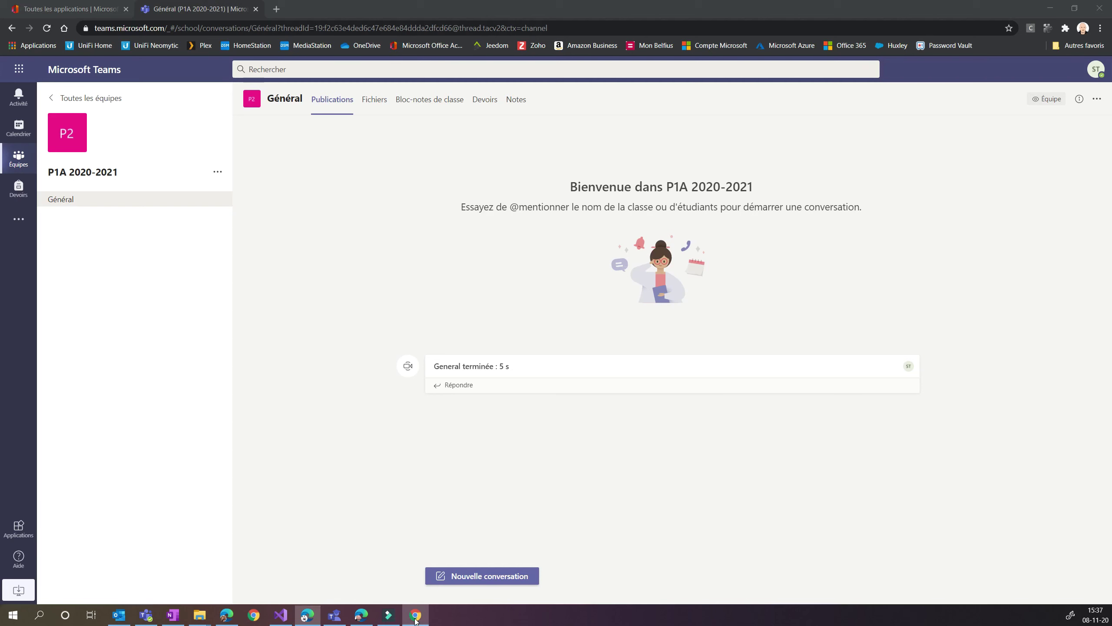
left_click(256, 9)
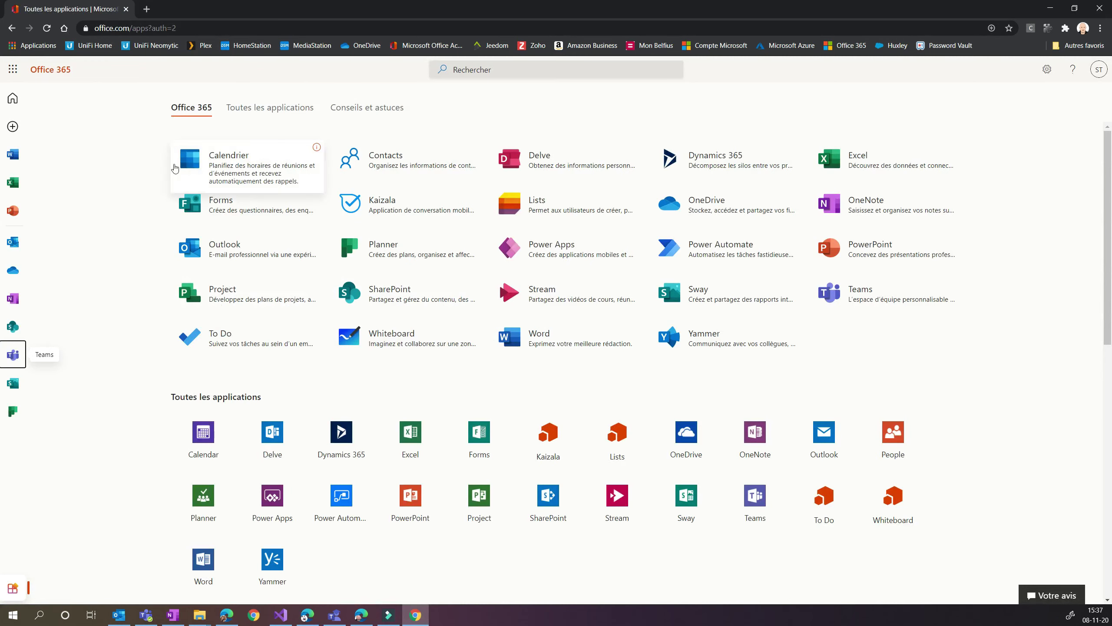
left_click(1097, 77)
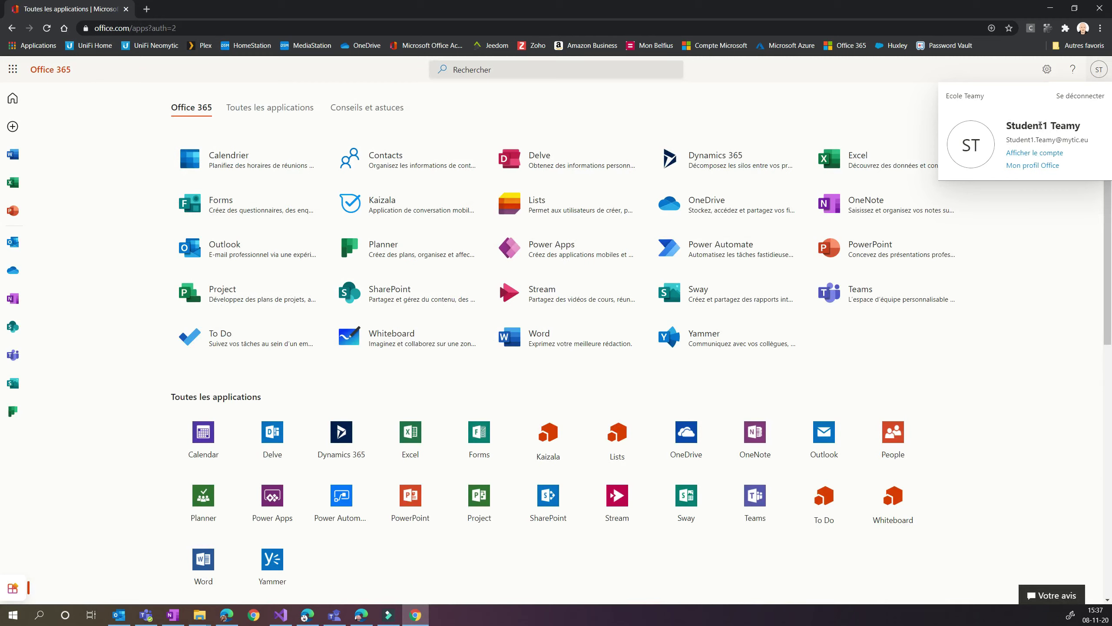
left_click(116, 190)
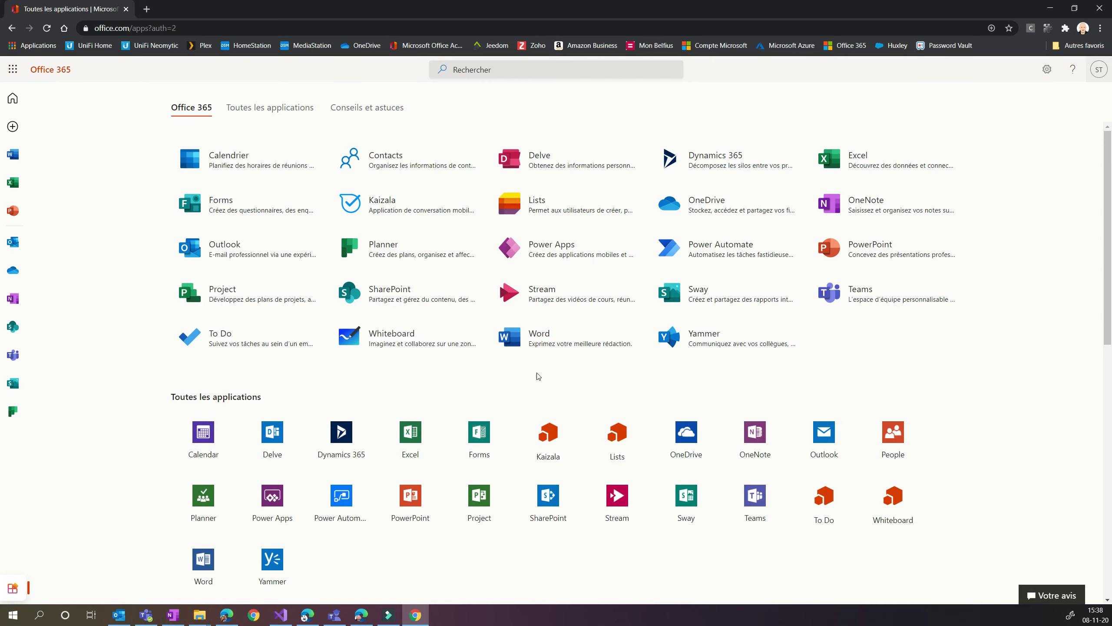
Open Yammer from the student's Office 365 applications, look over its home page and close it.
left_click(710, 349)
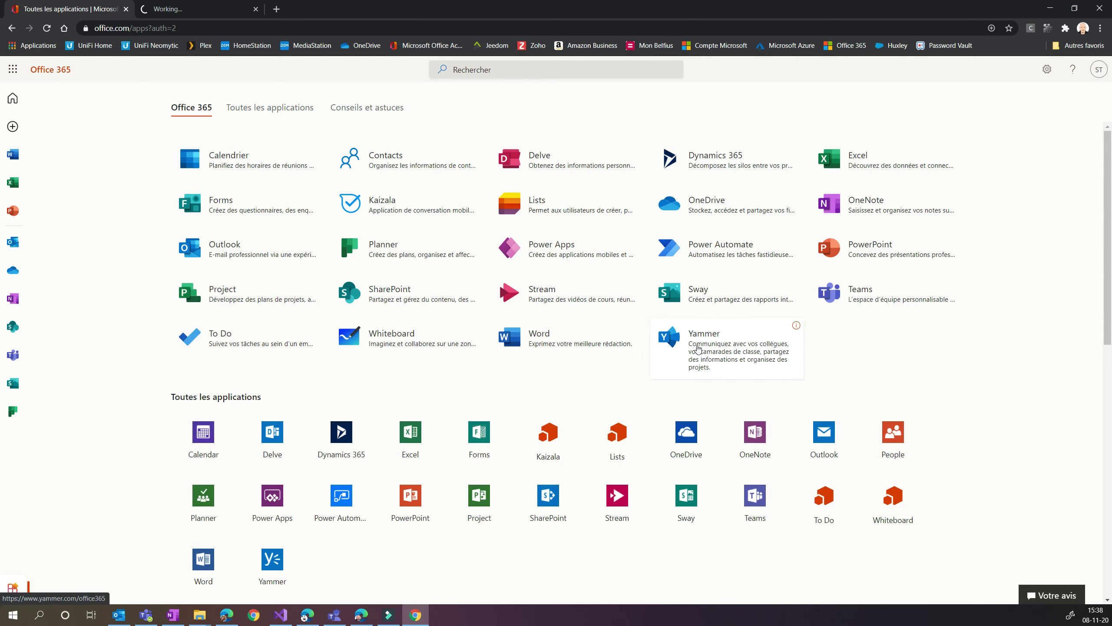
left_click(191, 7)
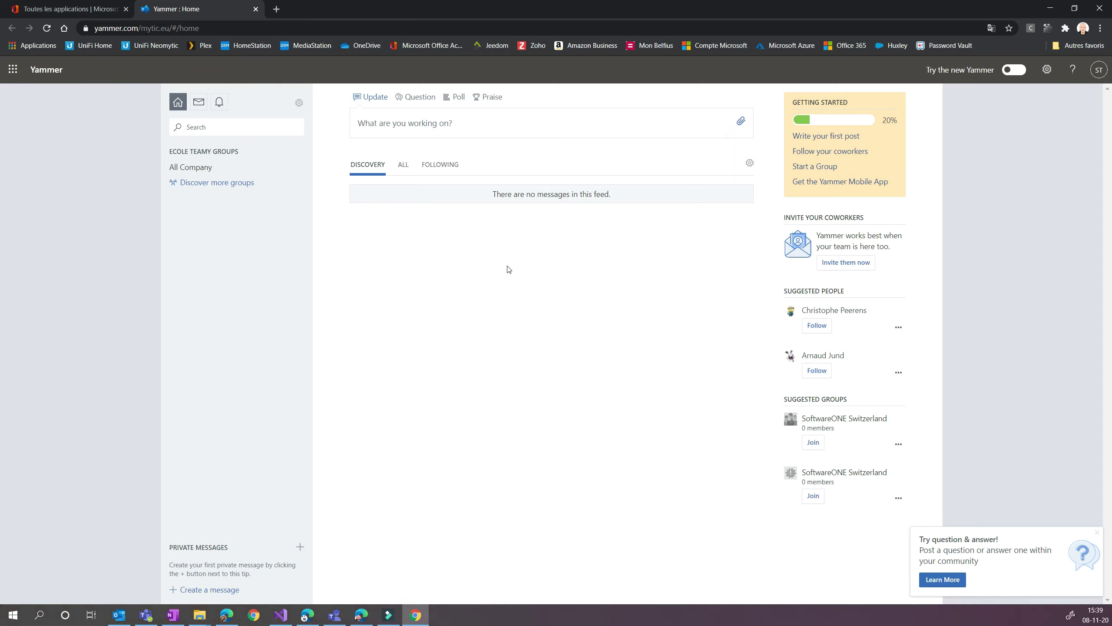
left_click(257, 9)
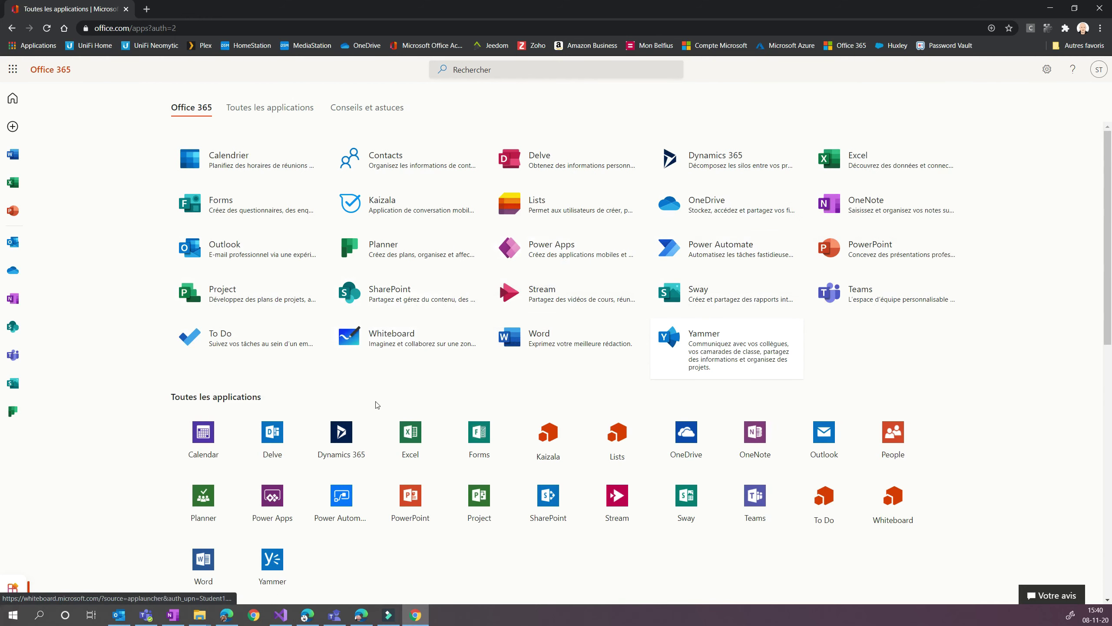
Switch back to the admin centre in Edge and examine the Student1 account's whole application list, from the Office mobile apps to Yammer.
left_click(308, 615)
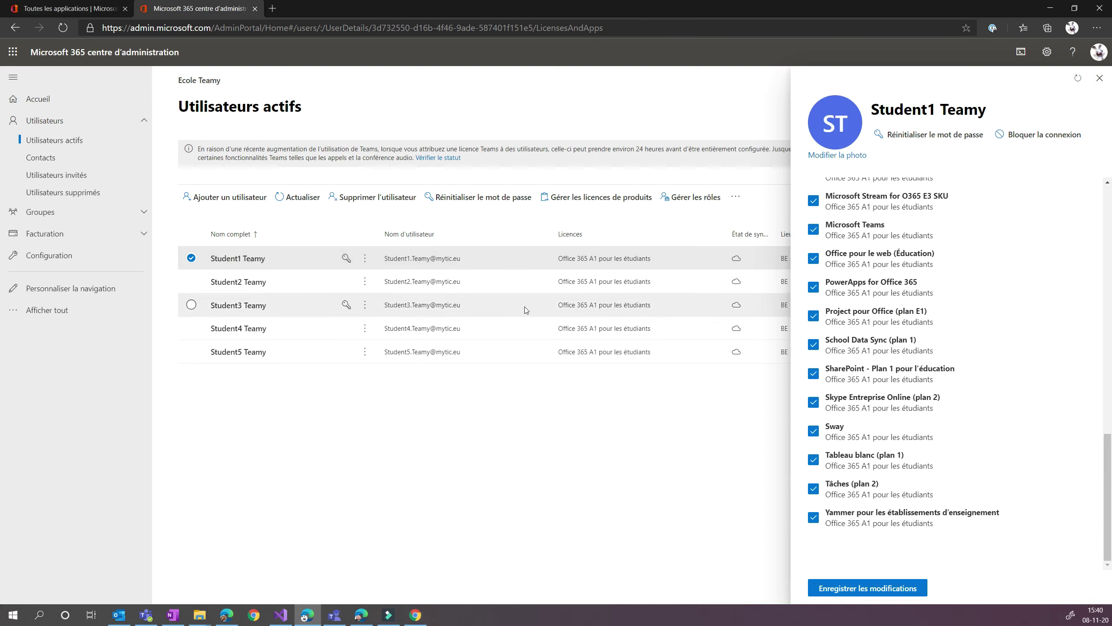
scroll(979, 363, "up", 15)
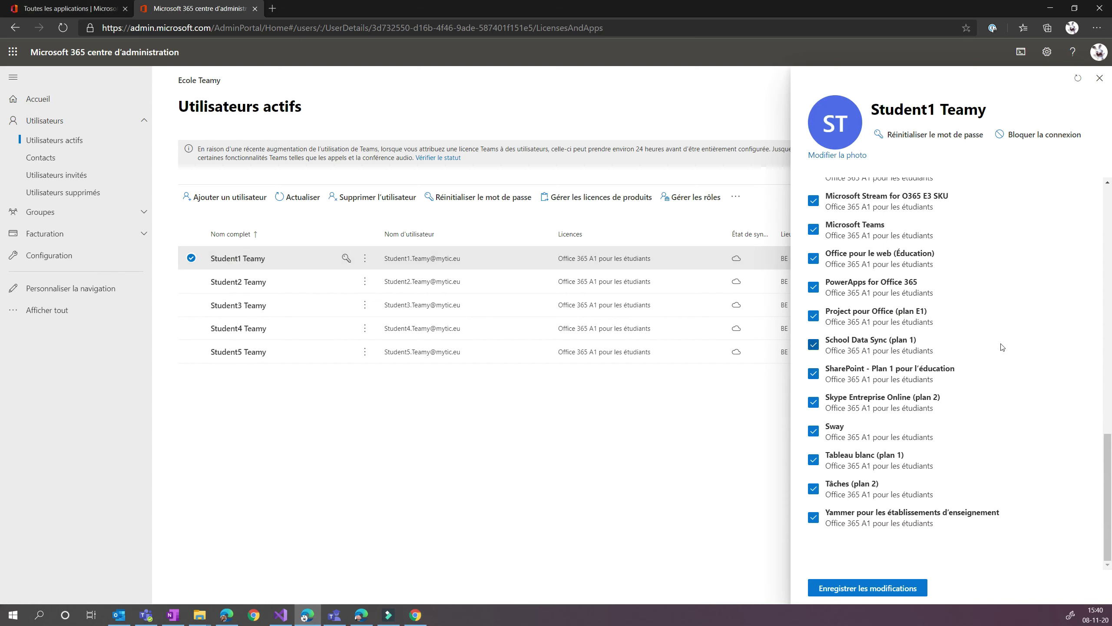
scroll(1001, 346, "down", 5)
scroll(1000, 346, "down", 8)
scroll(924, 420, "up", 3)
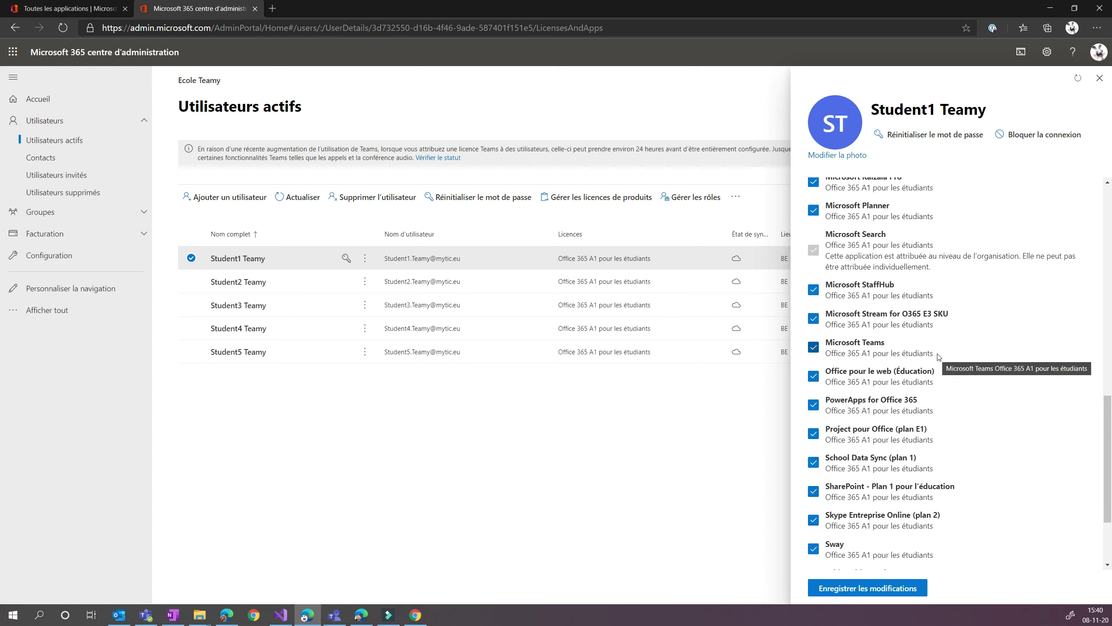
scroll(916, 332, "up", 3)
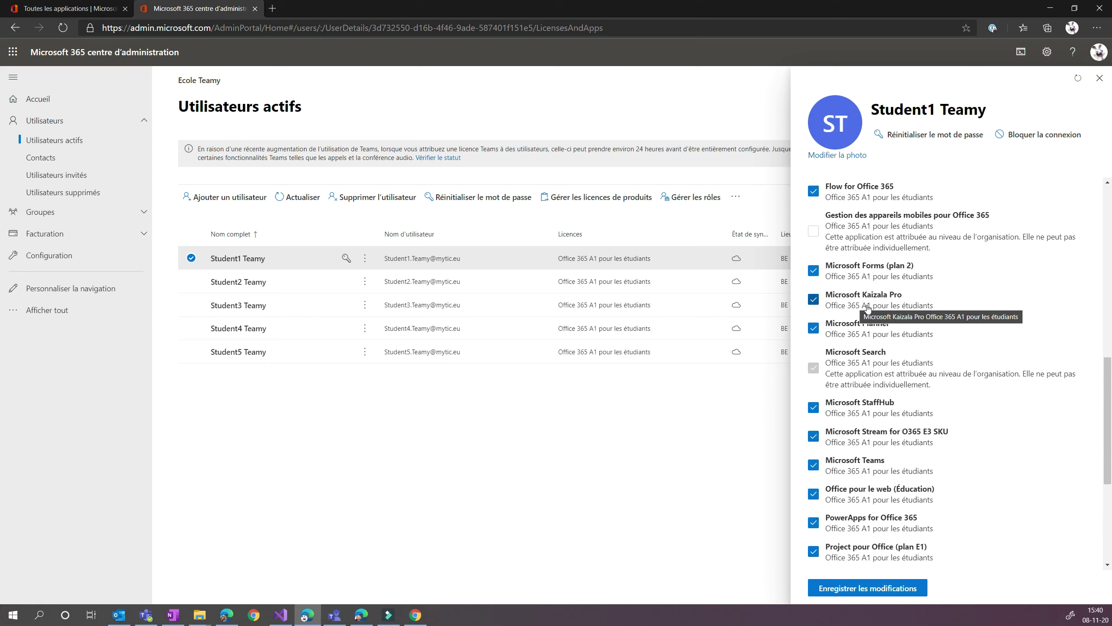
scroll(977, 333, "up", 6)
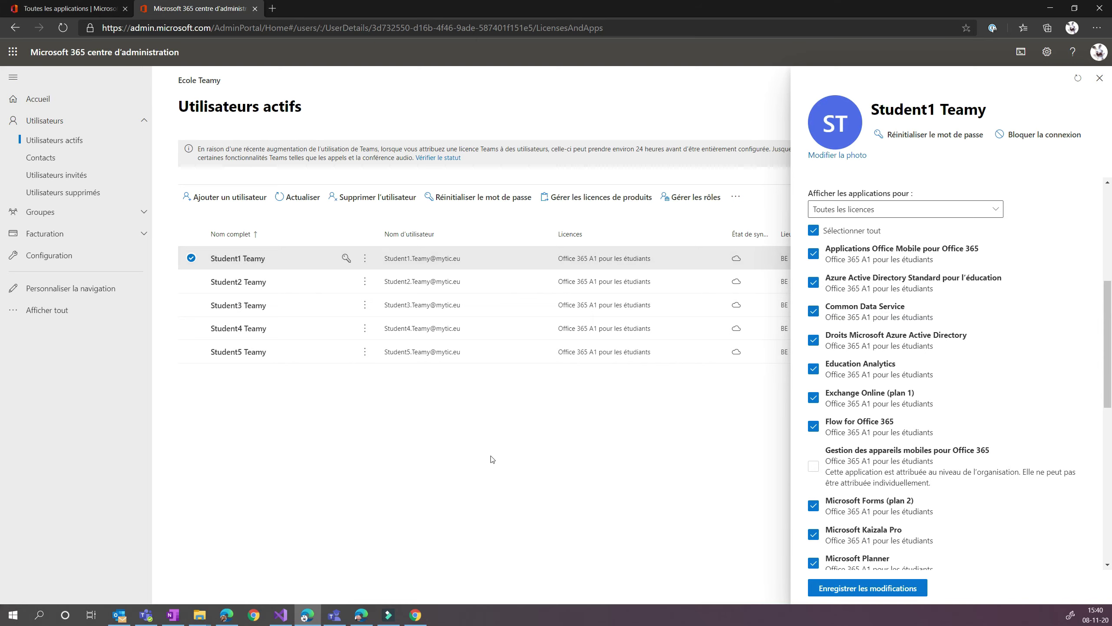
mouse_move(333, 622)
scroll(1007, 517, "down", 10)
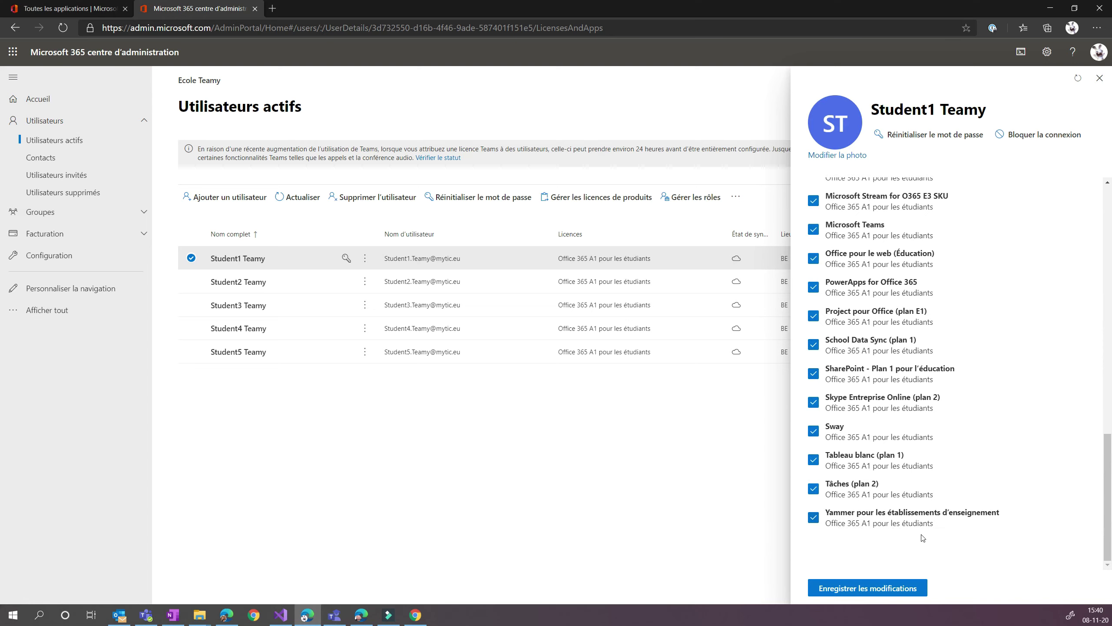
scroll(926, 531, "up", 3)
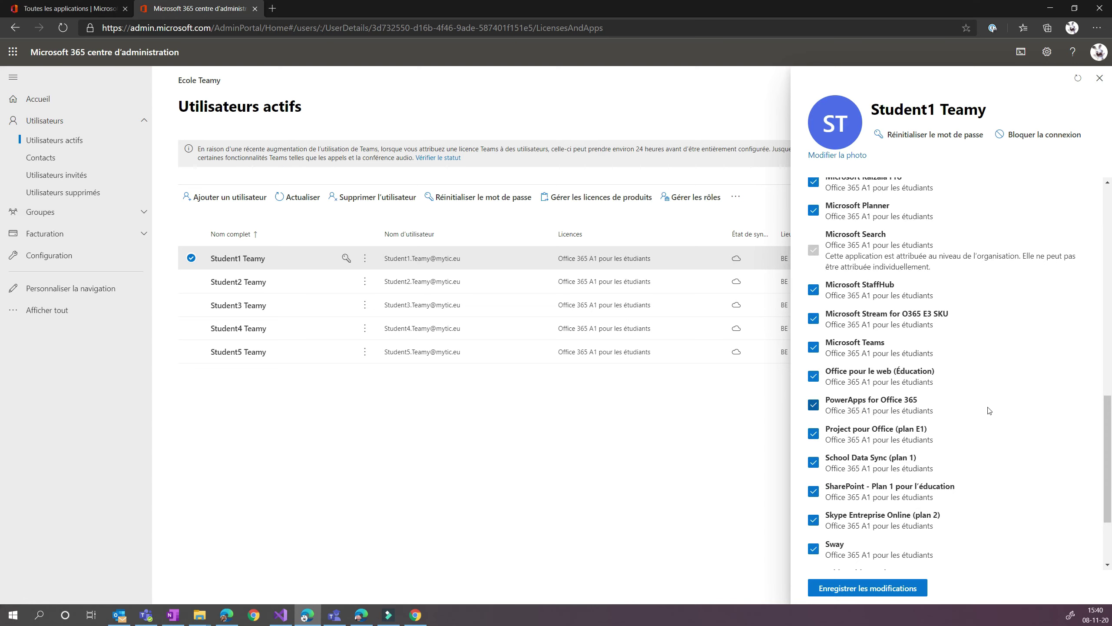
scroll(997, 406, "up", 3)
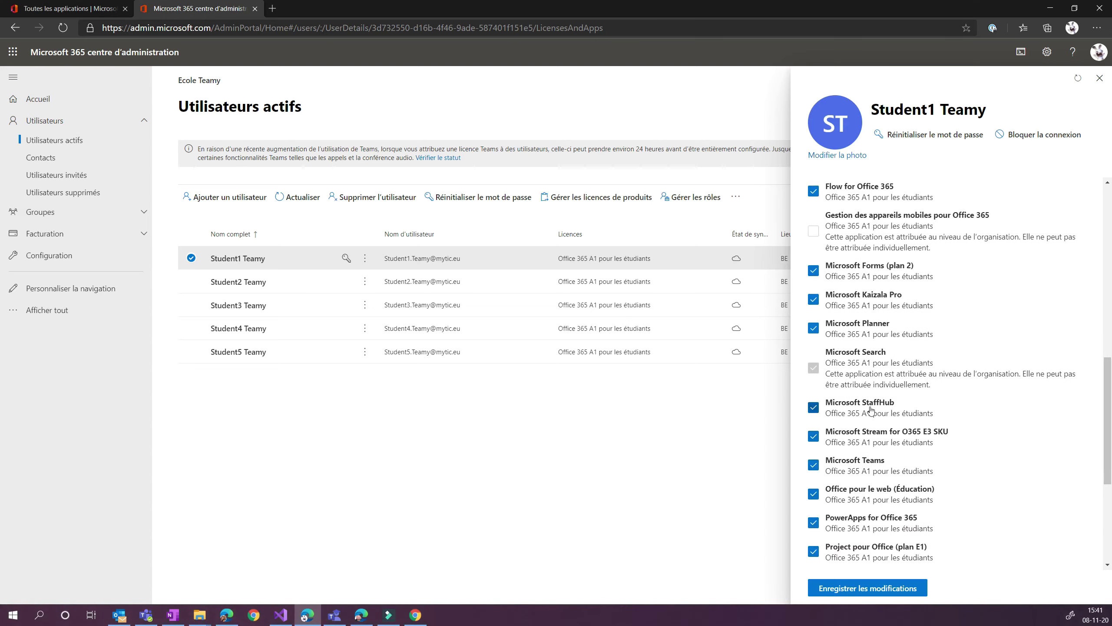
scroll(1000, 409, "up", 3)
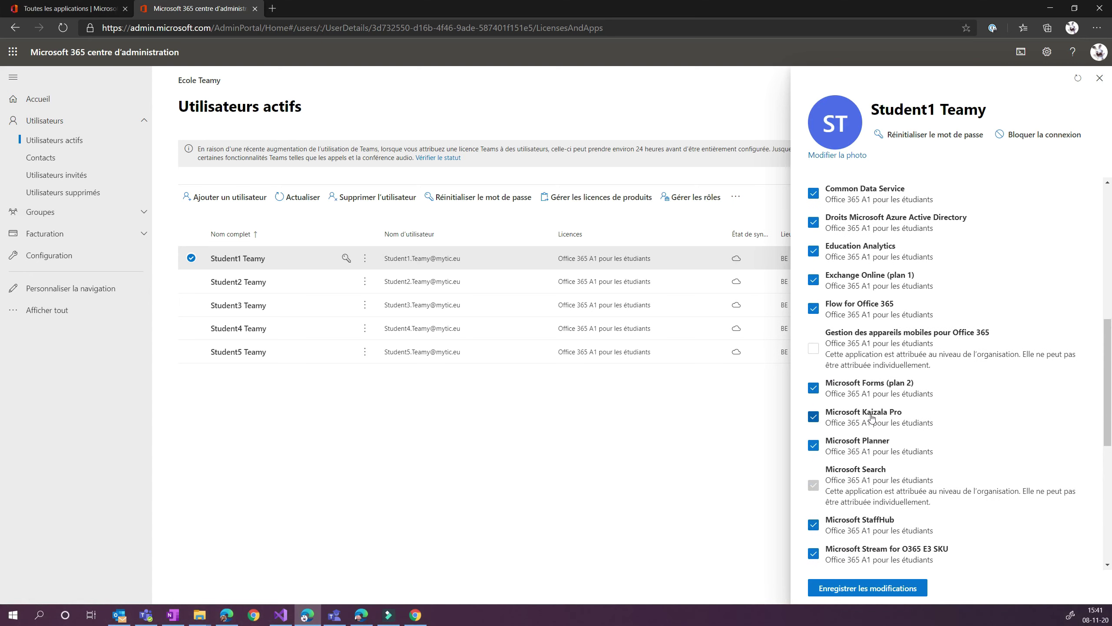
scroll(985, 430, "up", 8)
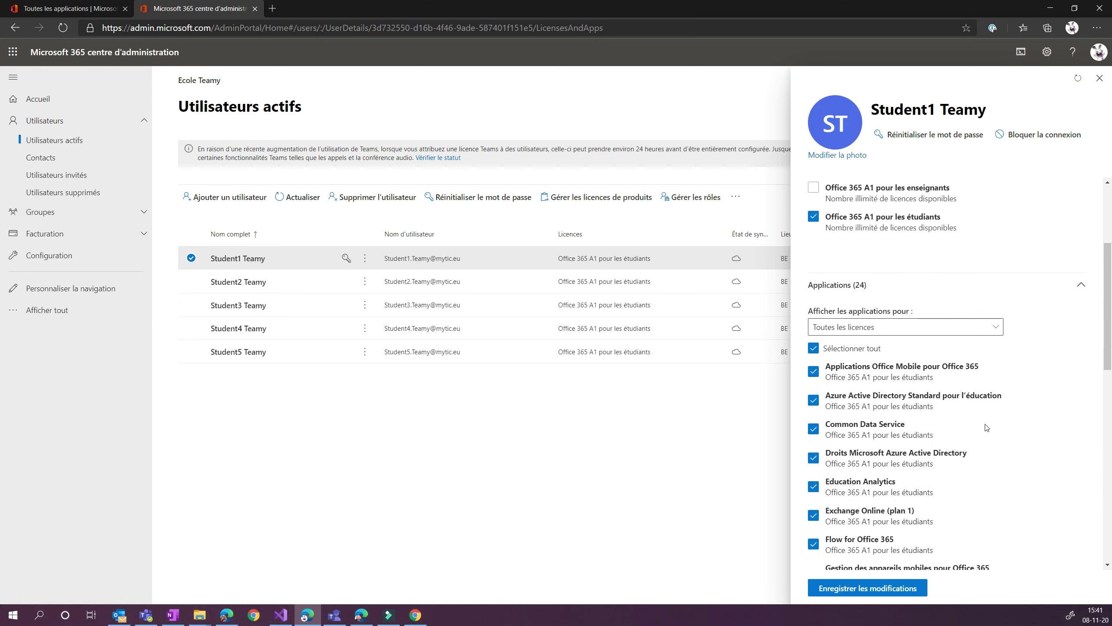
scroll(987, 429, "down", 15)
scroll(986, 429, "down", 2)
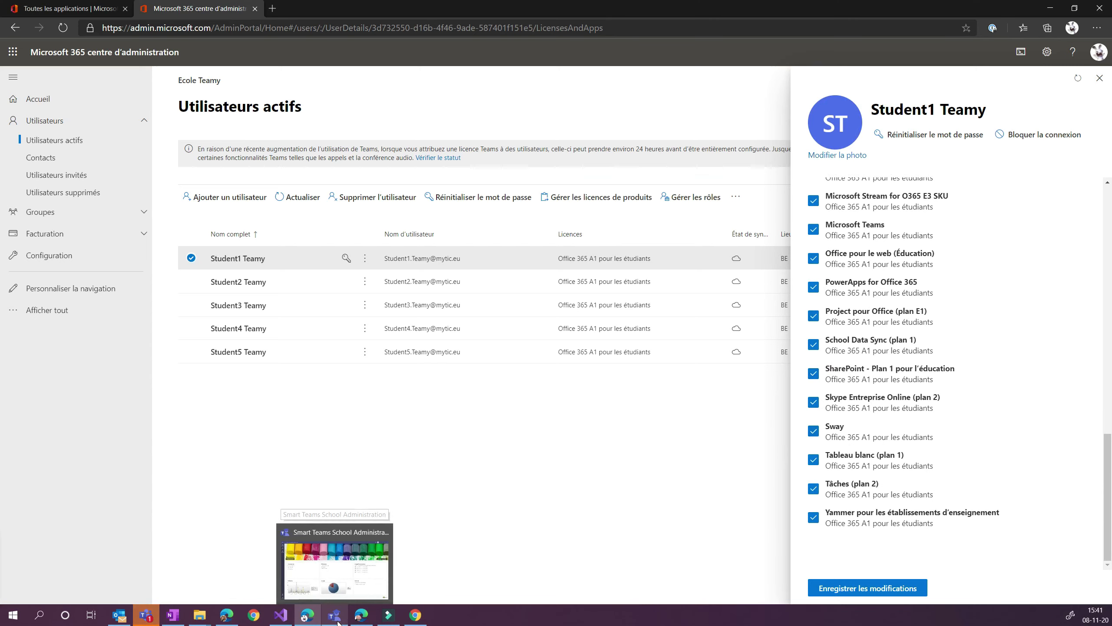
Switch to Teamy and examine the licences and service plans of the first student in the user list.
left_click(335, 563)
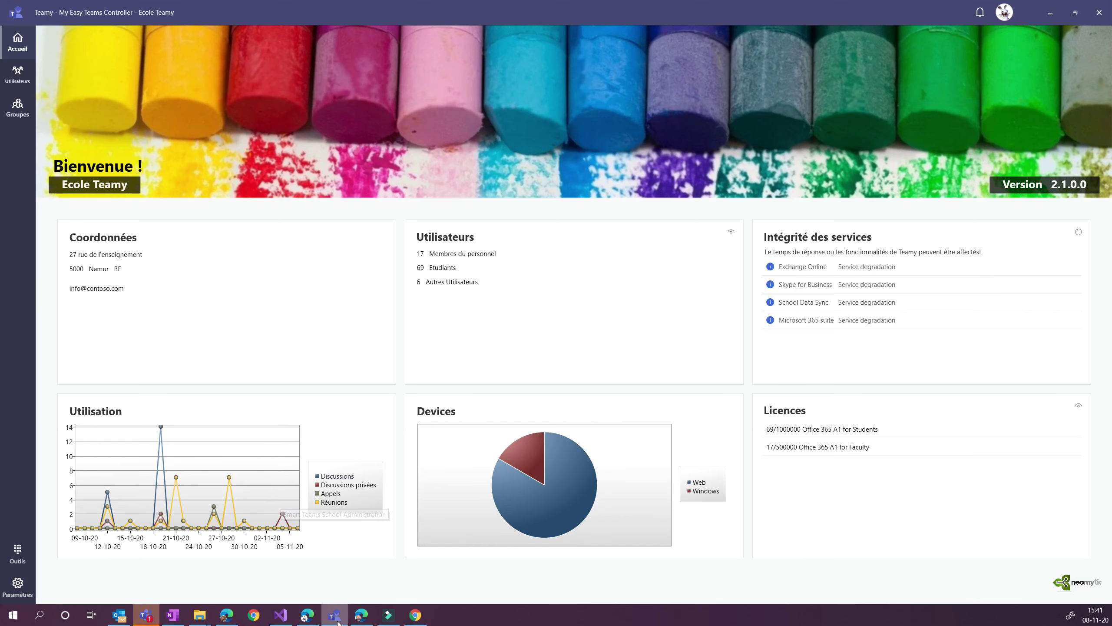
left_click(16, 82)
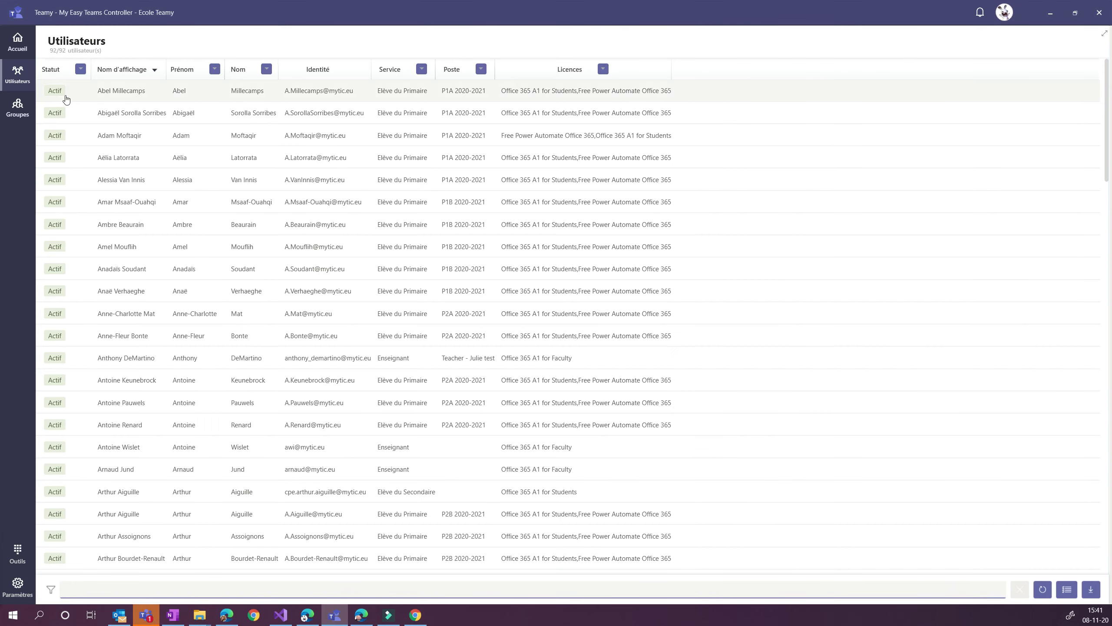
left_click(121, 95)
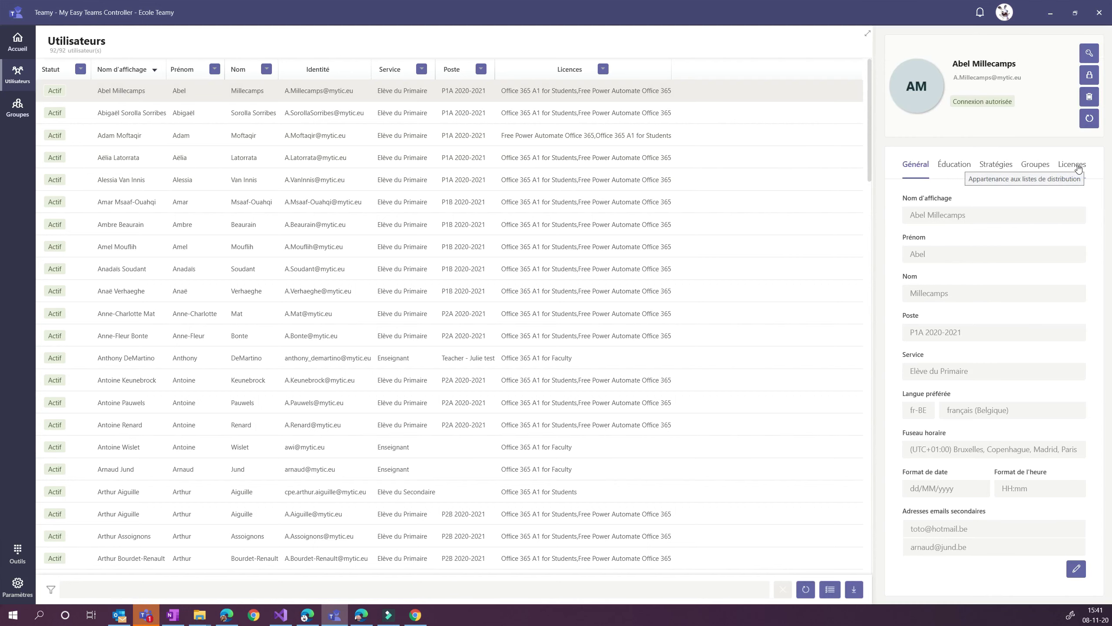
left_click(1077, 168)
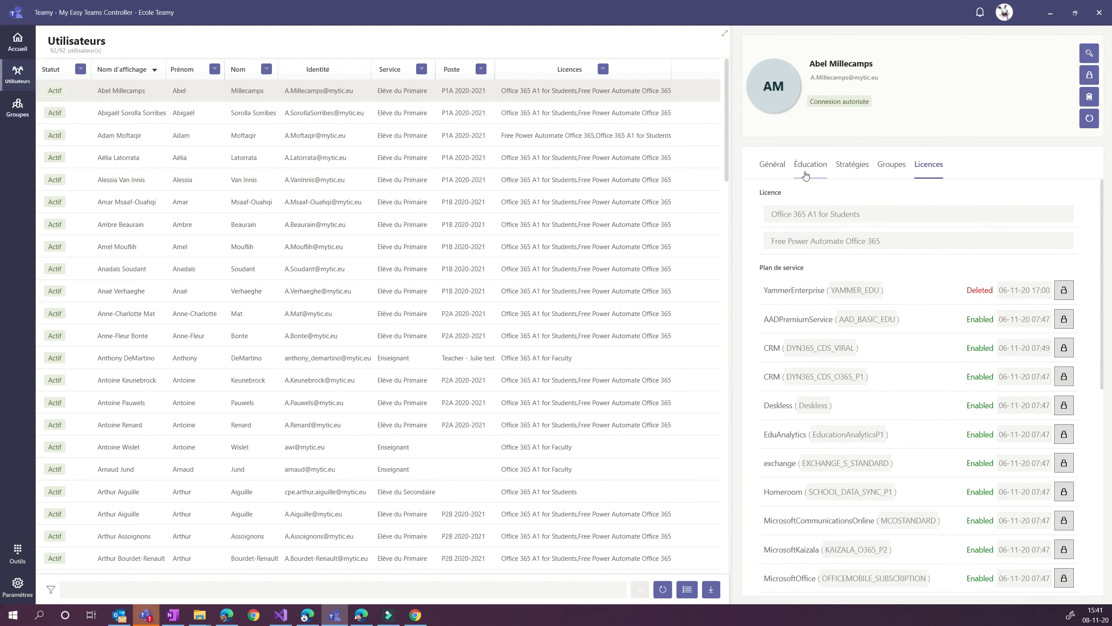
scroll(873, 392, "down", 4)
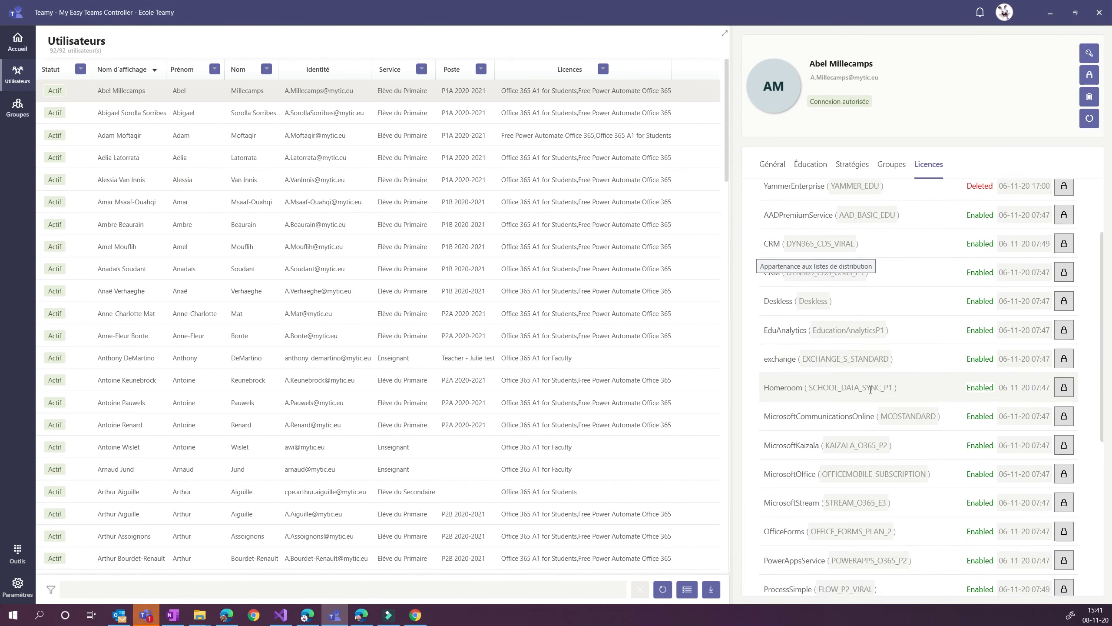
scroll(872, 391, "up", 4)
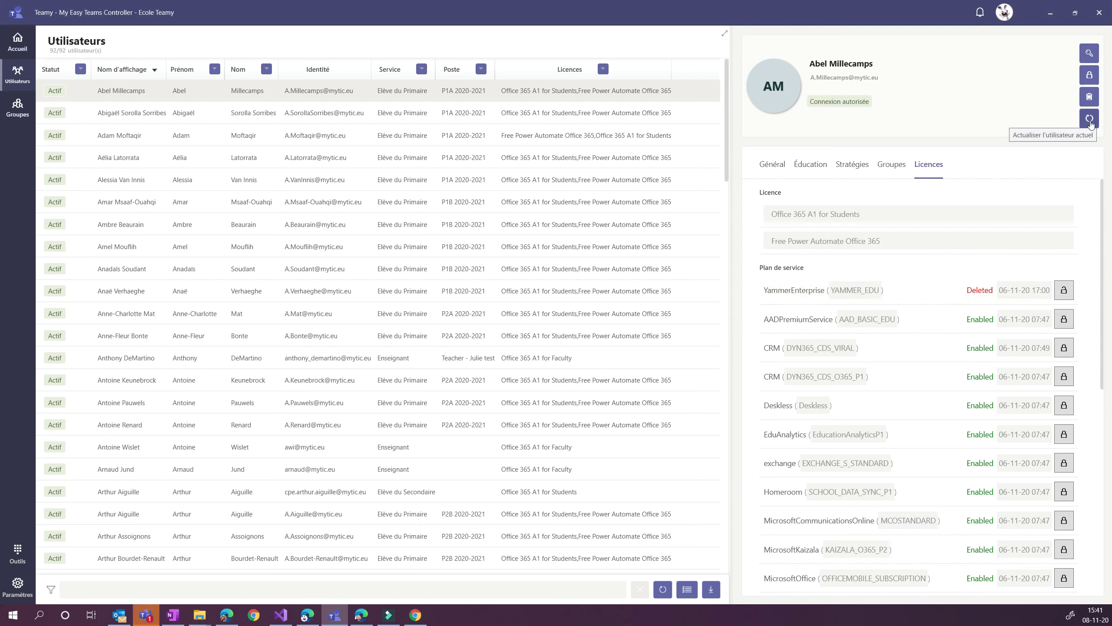
Refresh the selected student's data and review the updated service plans, down to YammerEnterprise.
left_click(1089, 119)
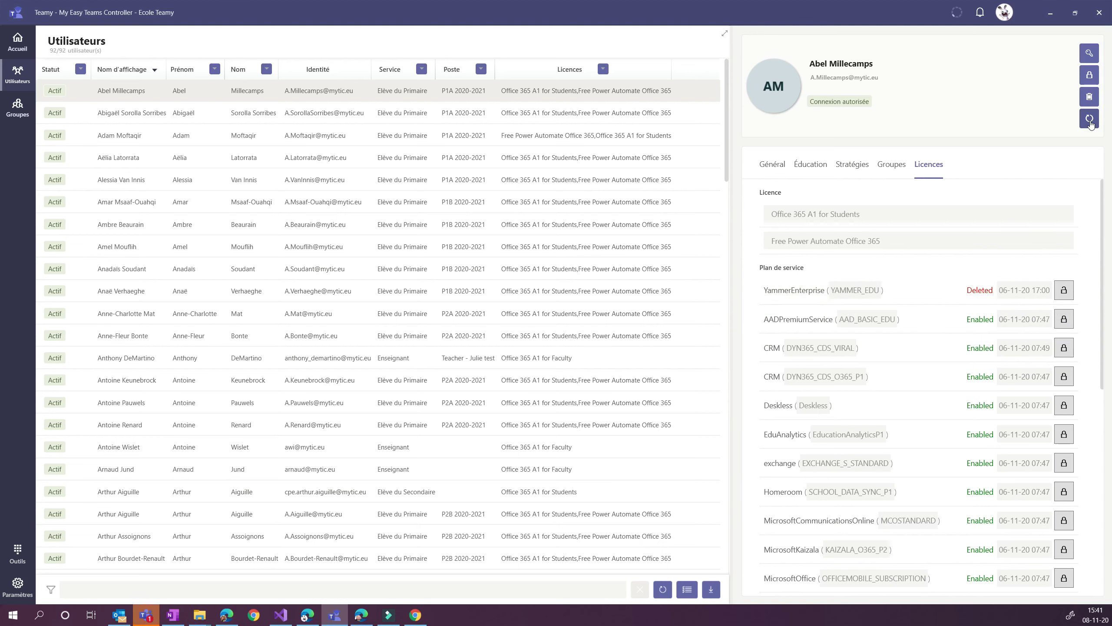
scroll(879, 382, "down", 10)
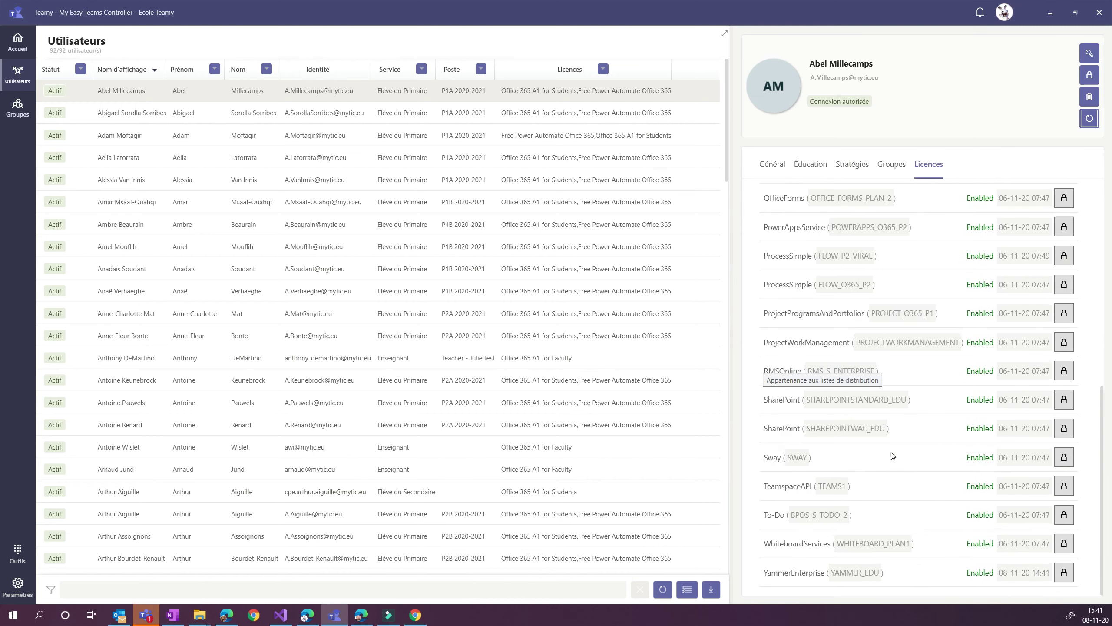
scroll(985, 438, "up", 10)
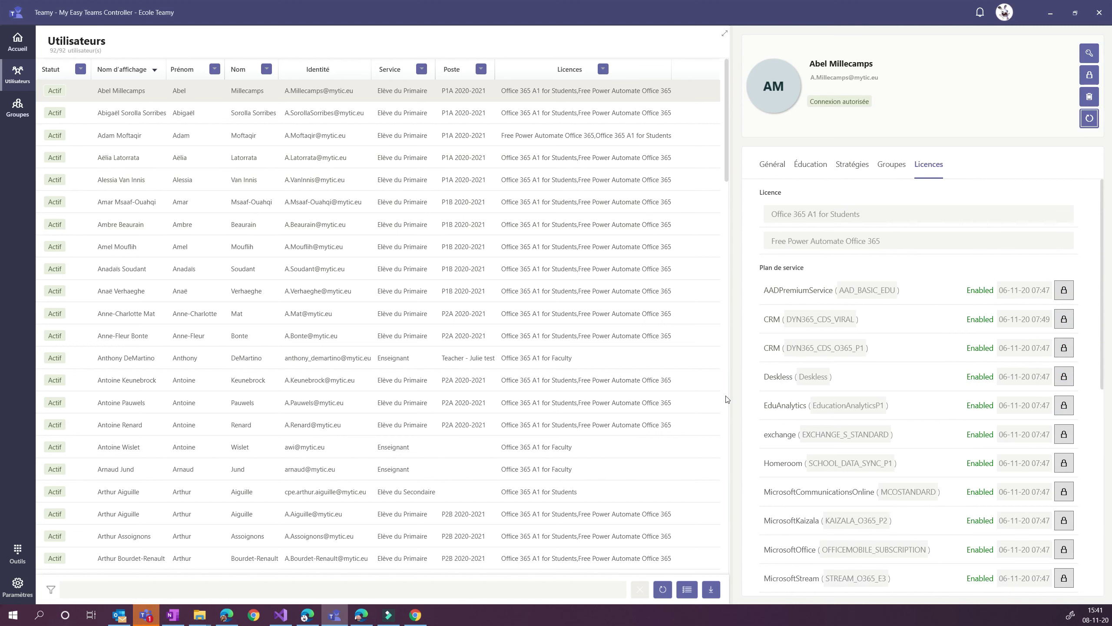
Close the student's details and filter the user list by the service Elève du Primaire.
left_click(724, 36)
left_click(422, 69)
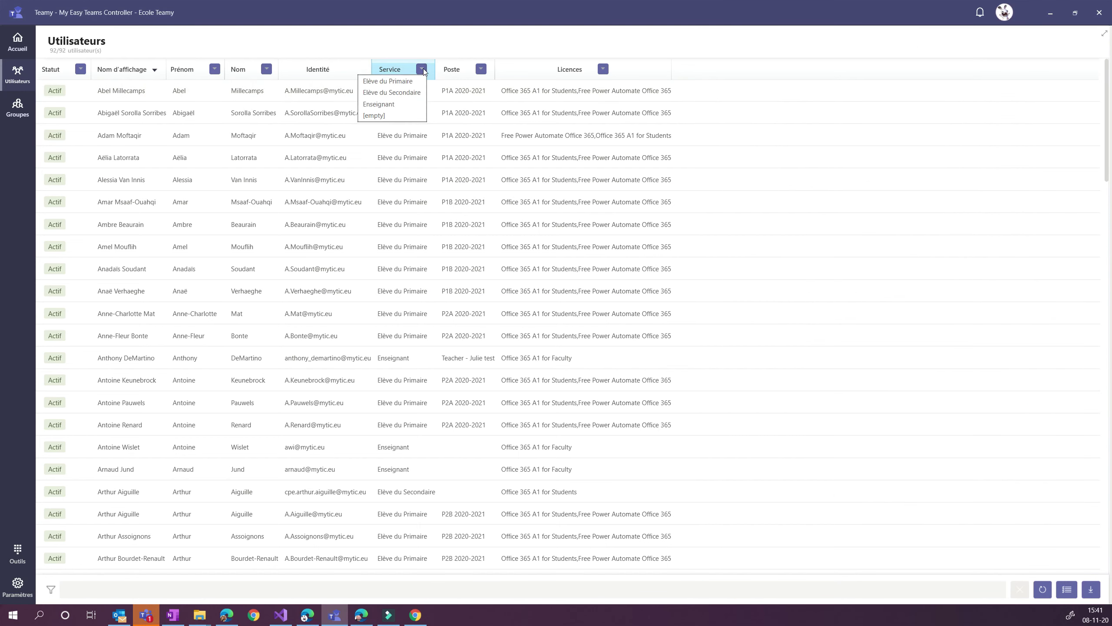
left_click(405, 81)
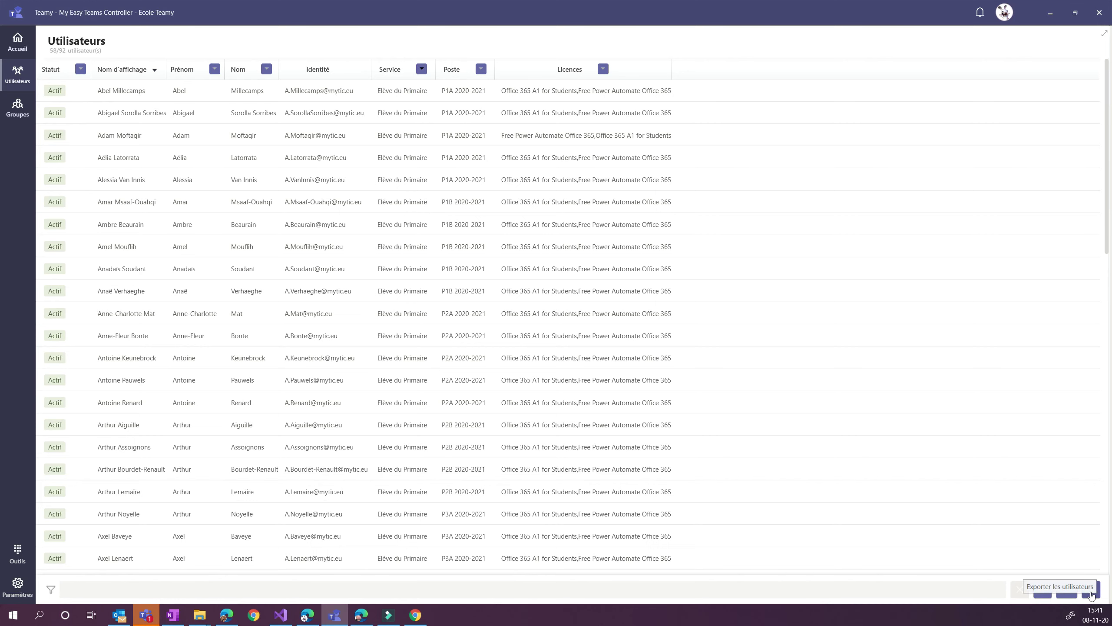
Export the currently filtered users to a file named Mes eleves primaires, then close the folder showing the generated file.
left_click(1091, 591)
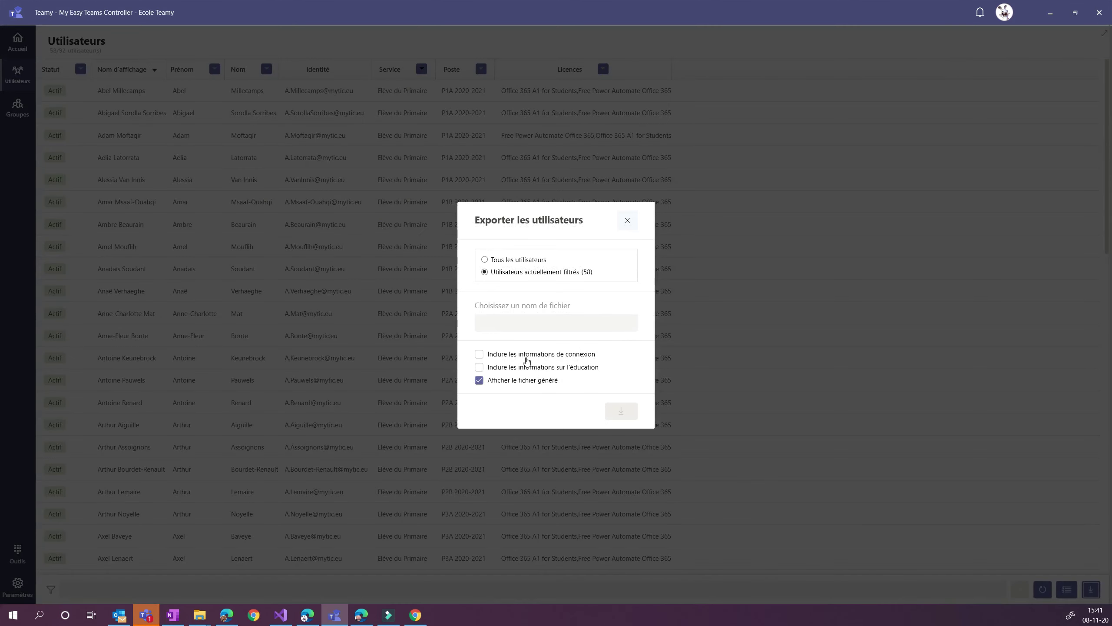
left_click(505, 327)
type("Mes eleves primaires")
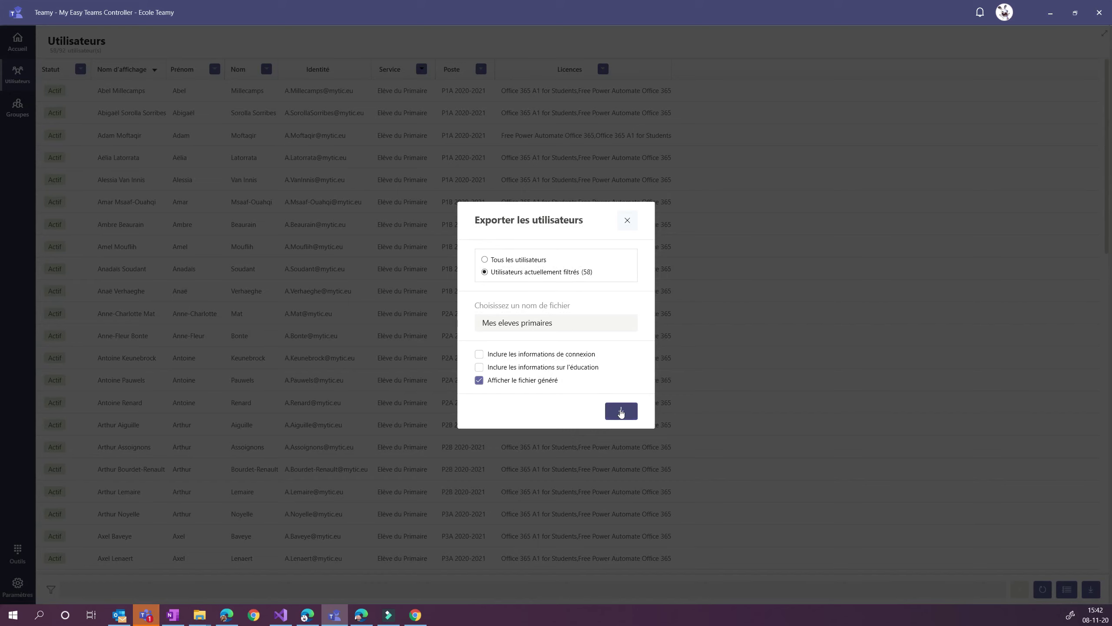
left_click(621, 410)
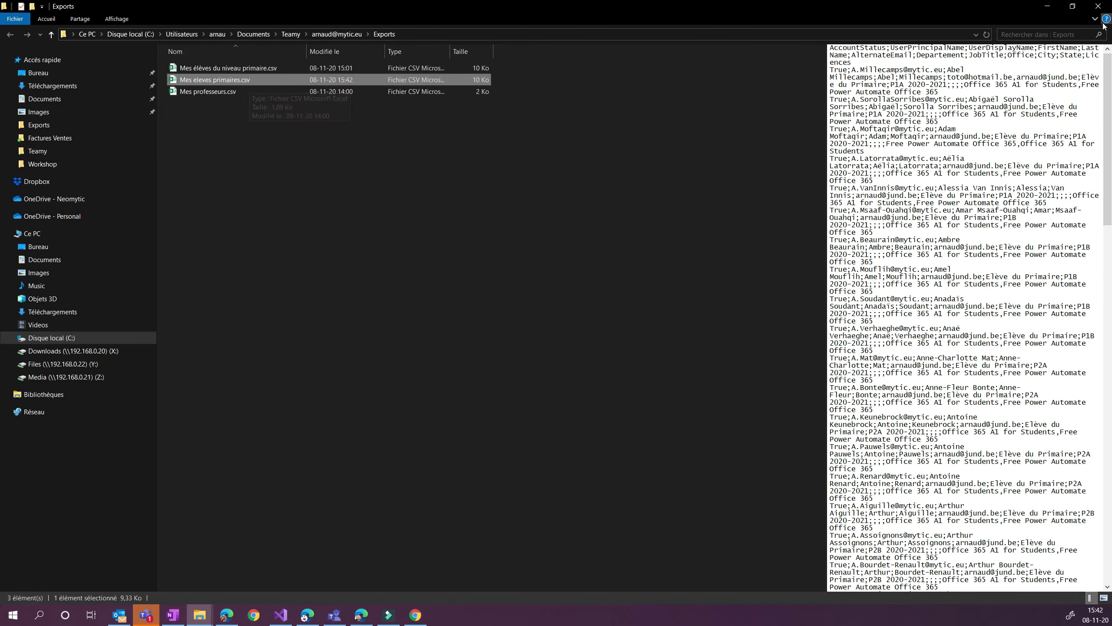
left_click(1098, 7)
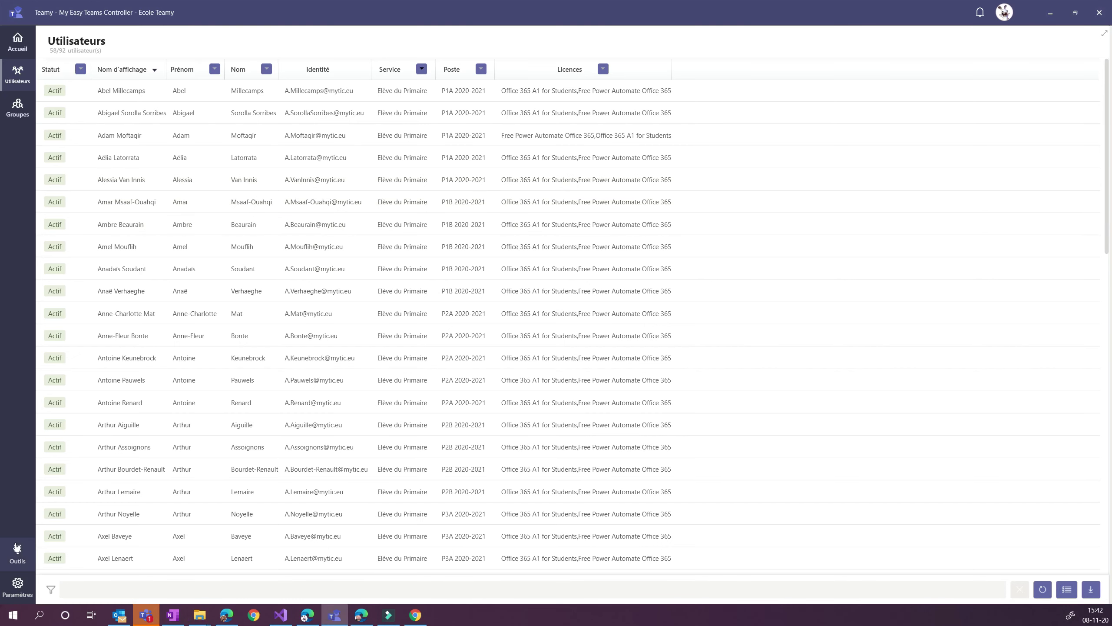
Load Mes eleves primaires.csv into the Plans de service tool, accepting the UTF8 encoding and semicolon separator.
left_click(18, 555)
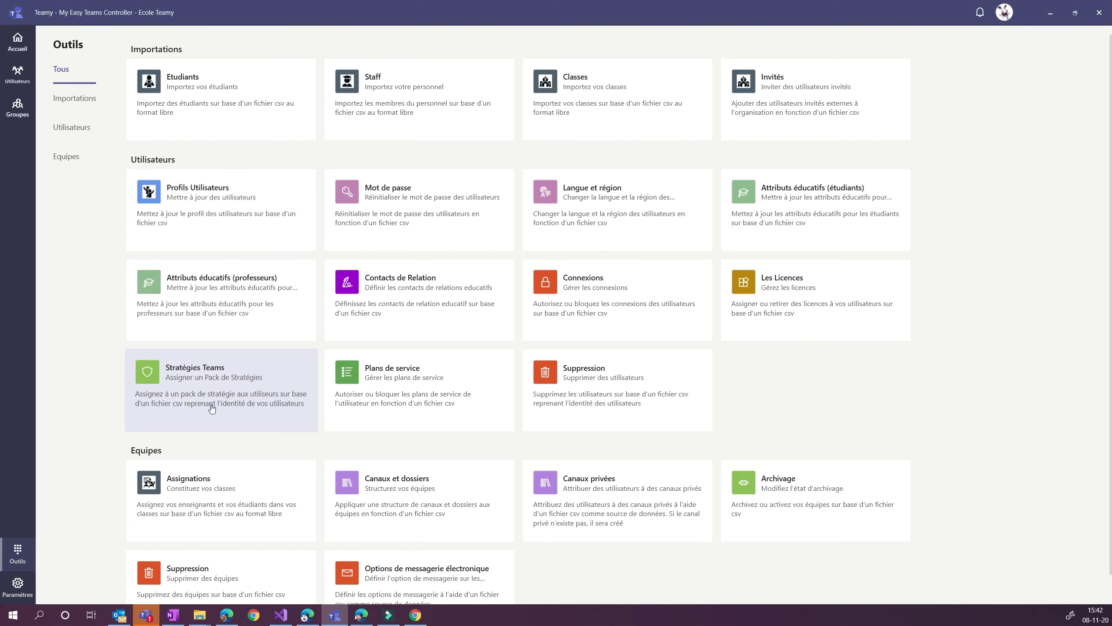
left_click(407, 385)
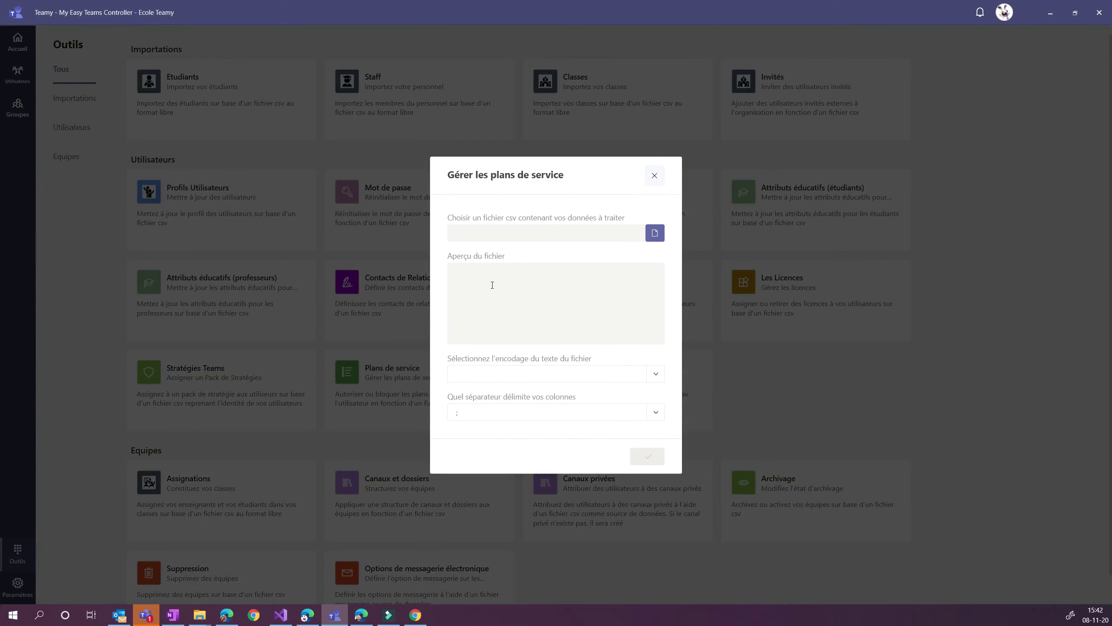
left_click(656, 236)
double_click(150, 75)
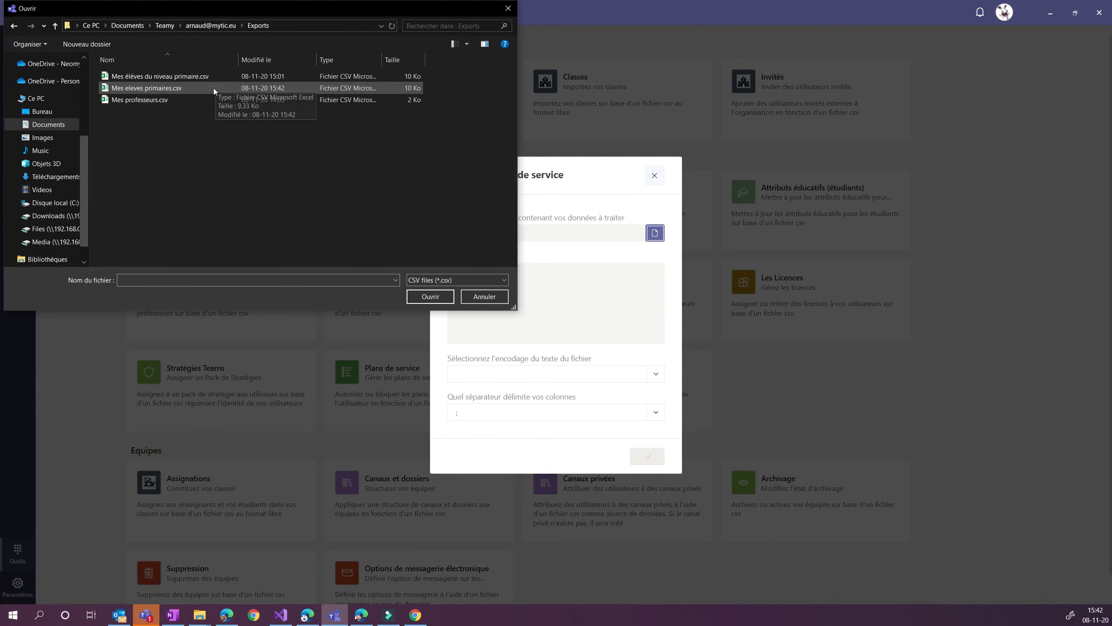
left_click(171, 87)
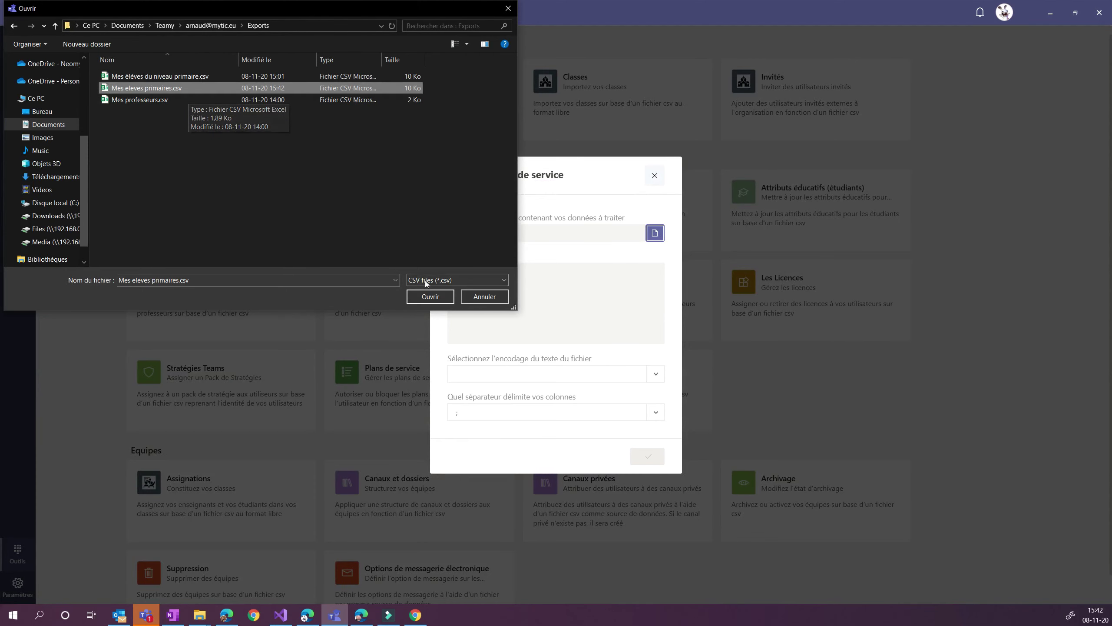
left_click(428, 297)
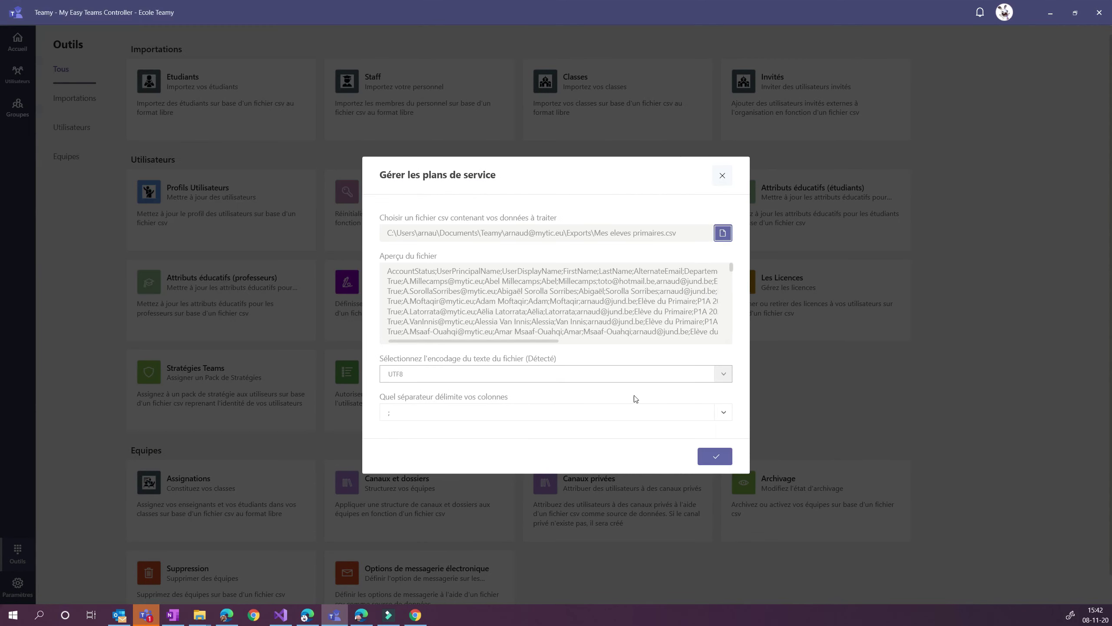
left_click(715, 456)
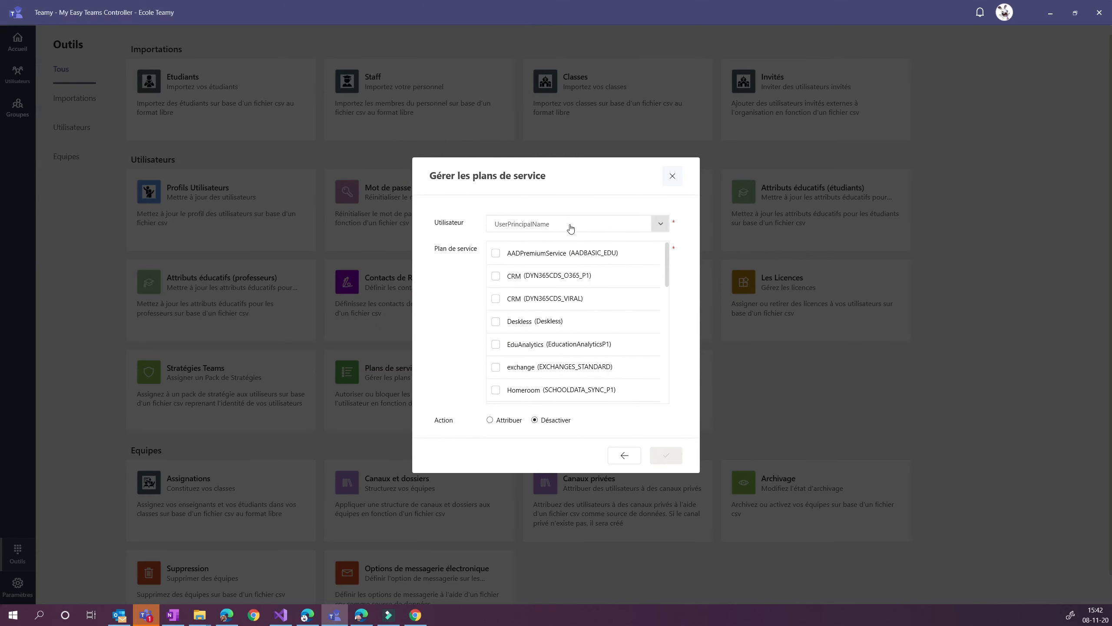
Identify the users by UserPrincipalName and select the MicrosoftKaizala, MicrosoftStream and PowerAppsService plans for deactivation.
left_click(570, 228)
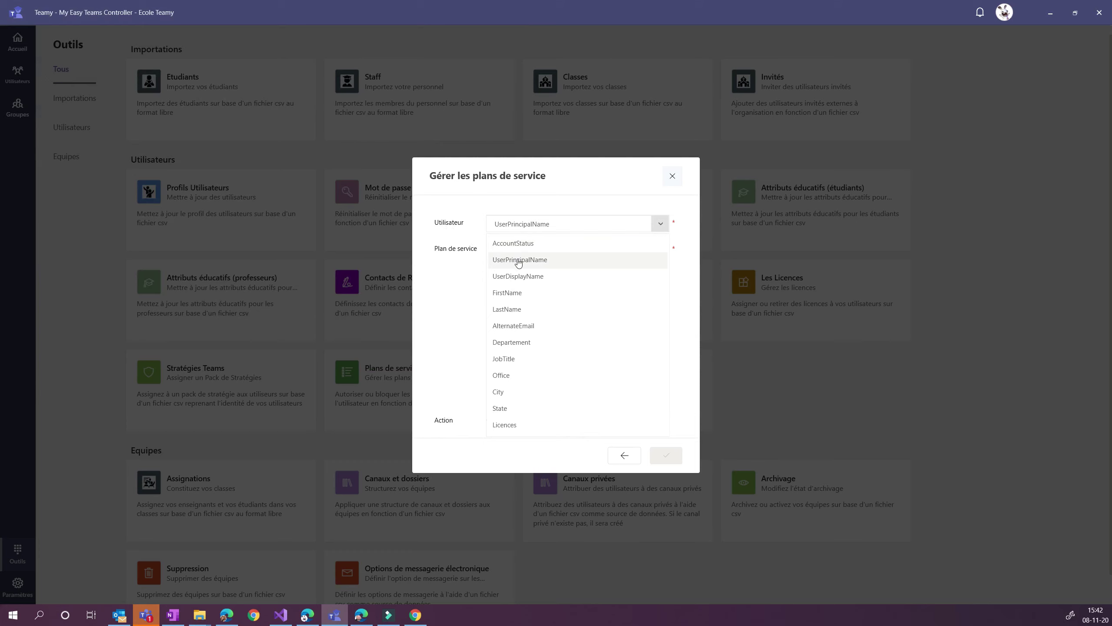
left_click(499, 259)
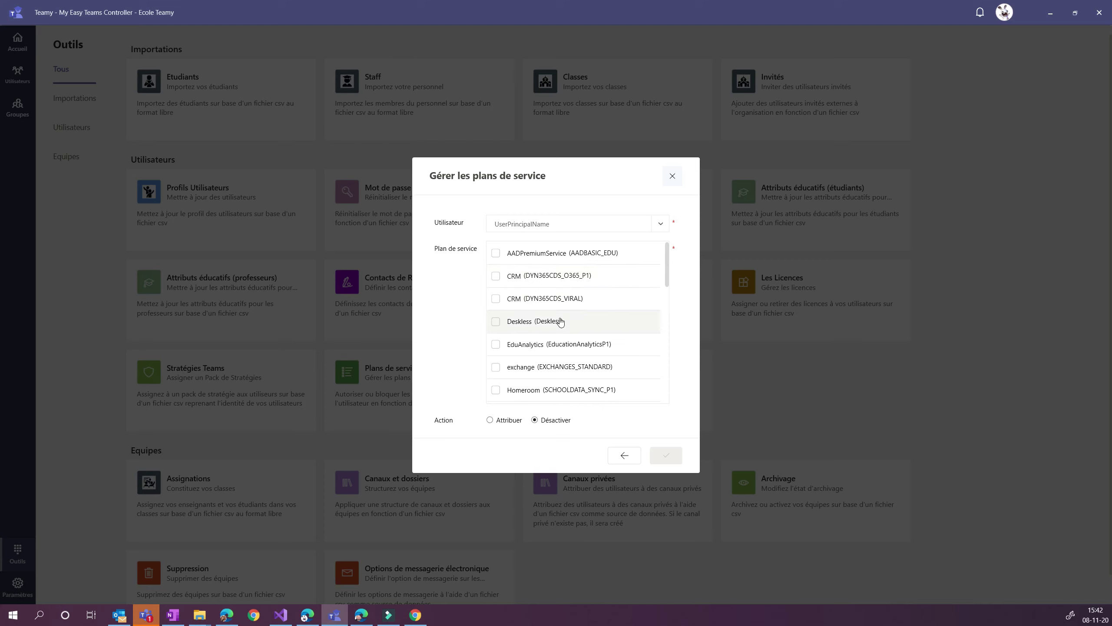
scroll(566, 324, "down", 3)
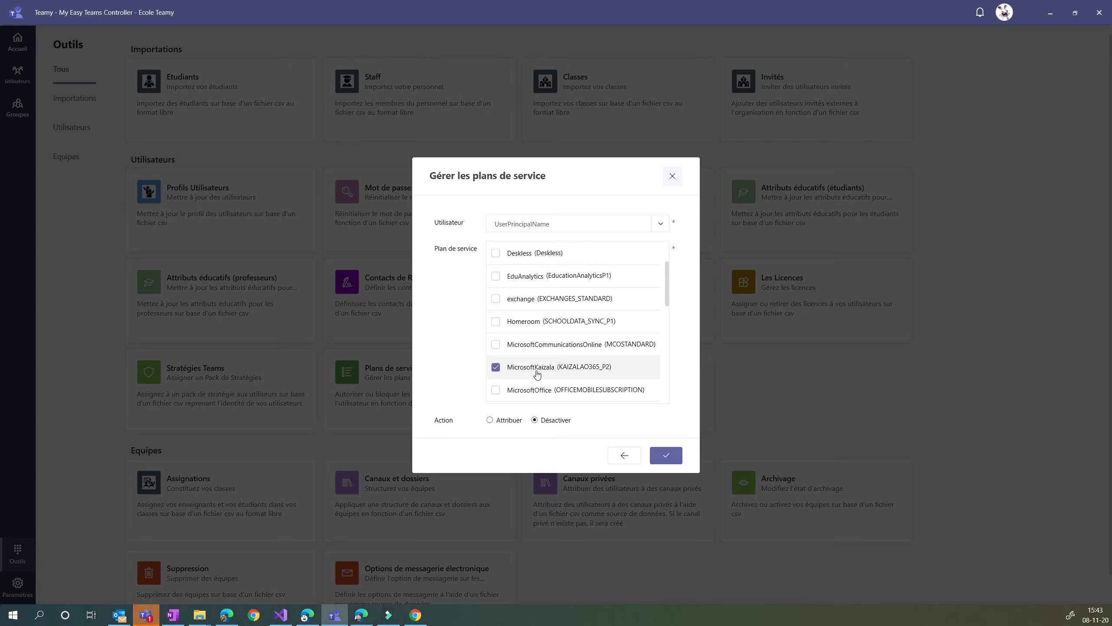
scroll(537, 374, "down", 2)
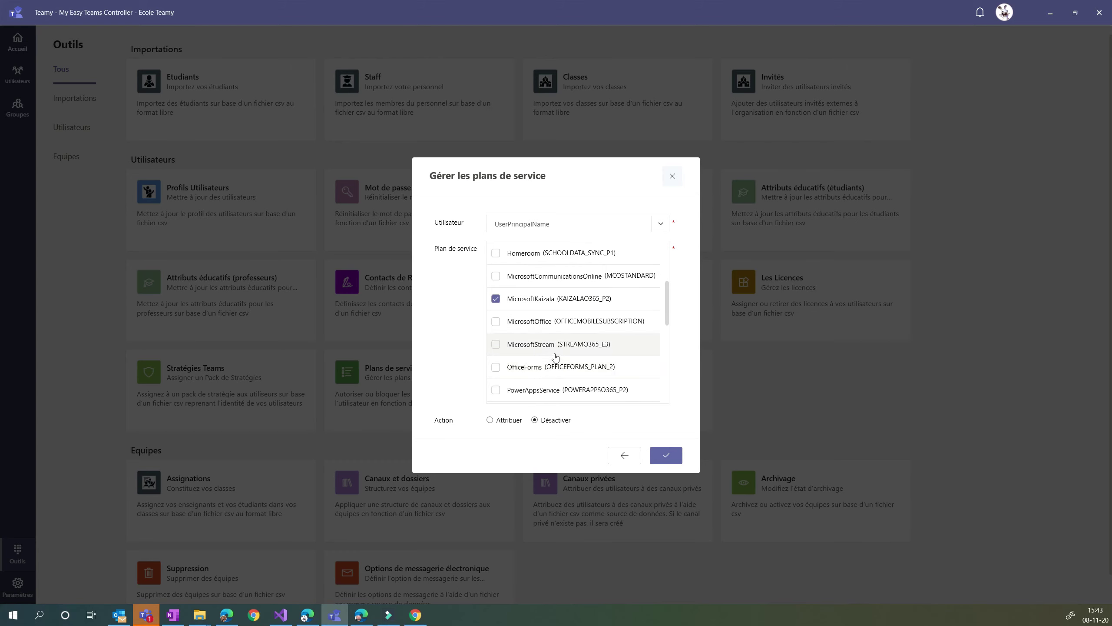
left_click(498, 346)
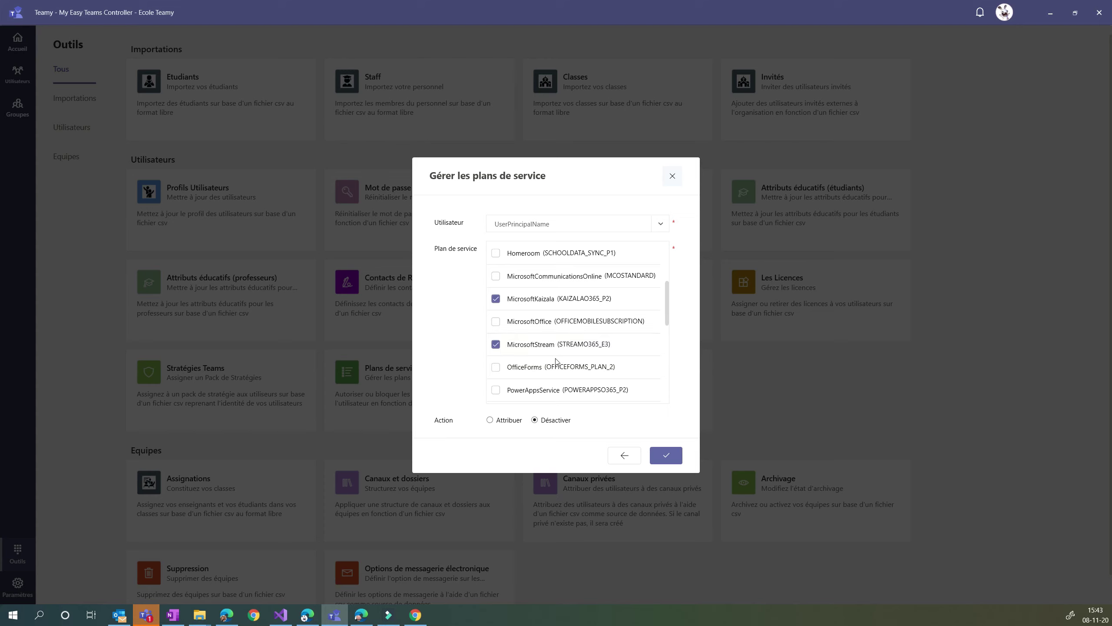
left_click(494, 393)
Add both ProcessSimple plans and YammerEnterprise to the plans selected for deactivation, and check the whole selection.
scroll(578, 367, "down", 2)
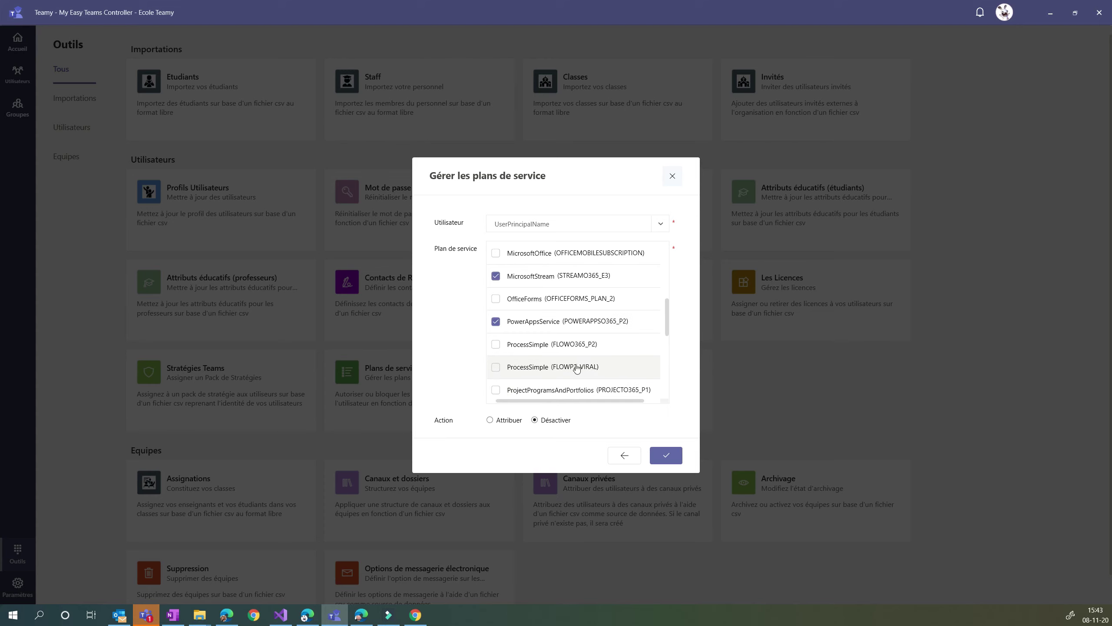
left_click(496, 346)
left_click(497, 368)
scroll(540, 371, "down", 5)
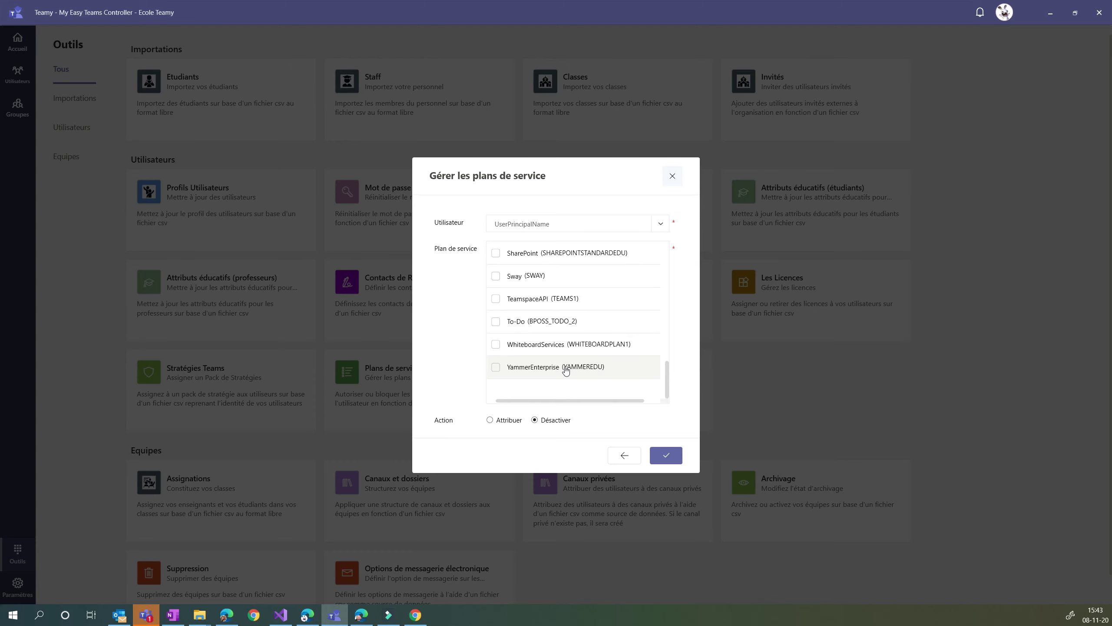
left_click(496, 367)
scroll(545, 365, "up", 3)
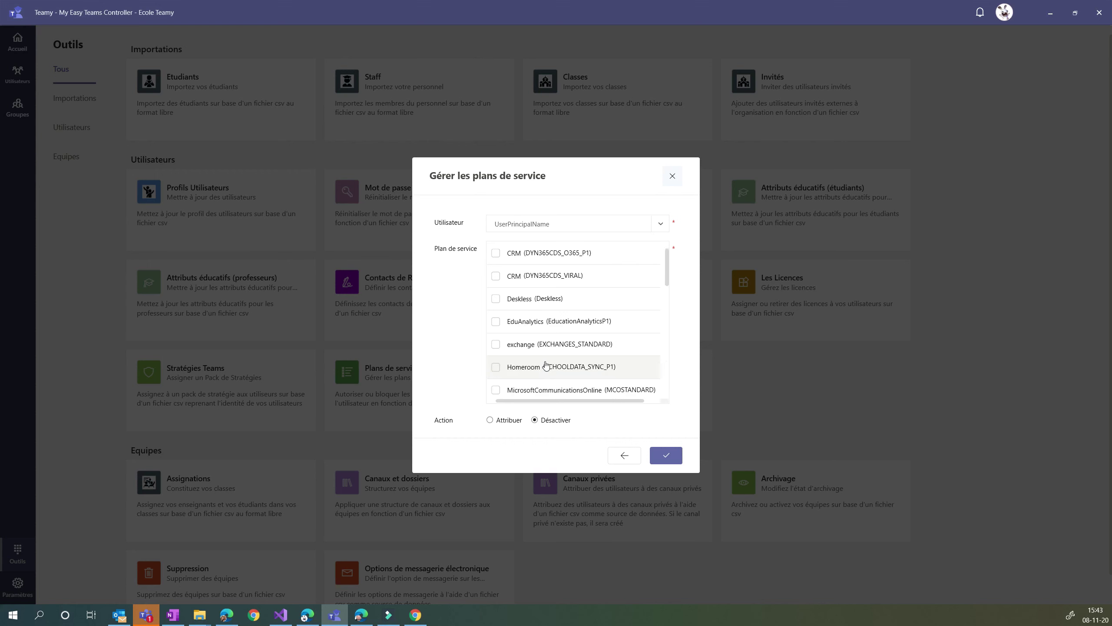
scroll(558, 359, "down", 3)
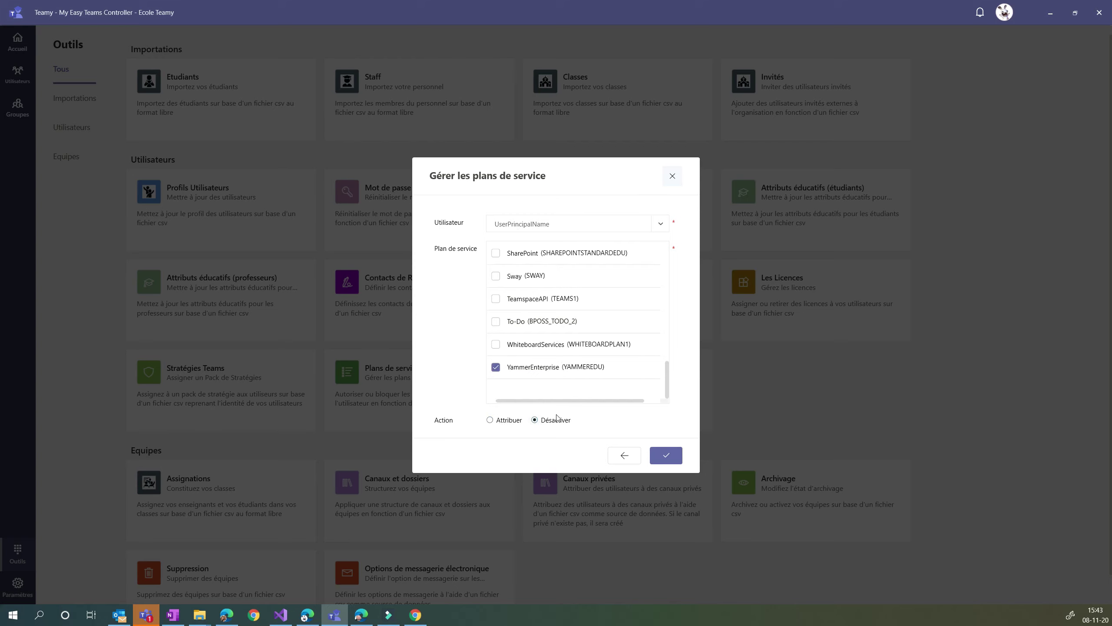
Run the service plan deactivation in the background and dismiss the completed Attribution de stratégies utilisateurs entry from the notifications.
left_click(665, 455)
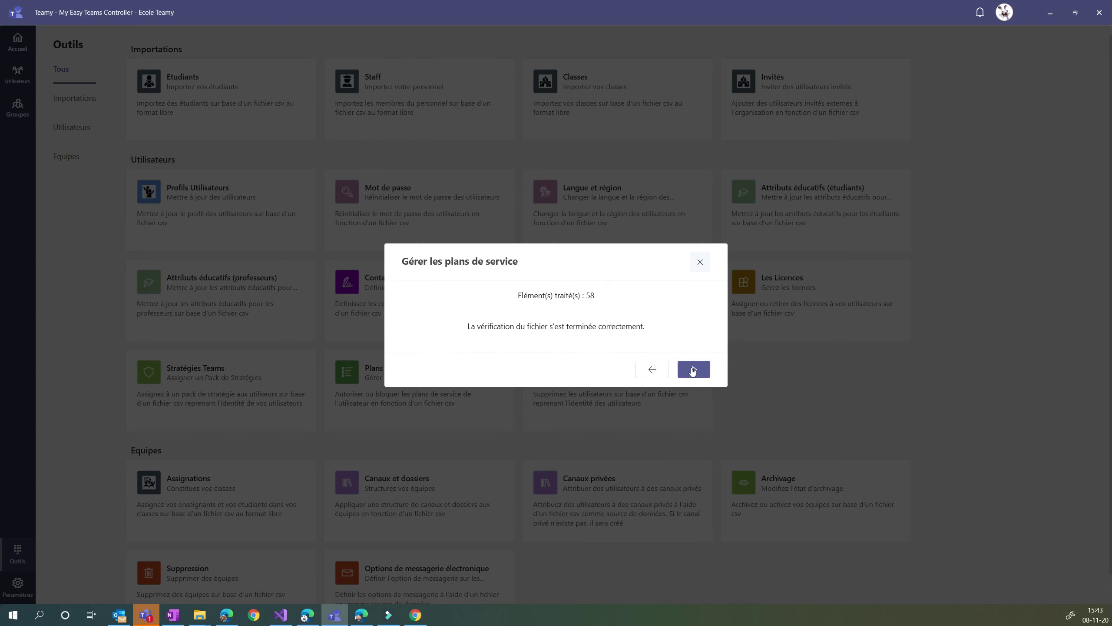
left_click(694, 374)
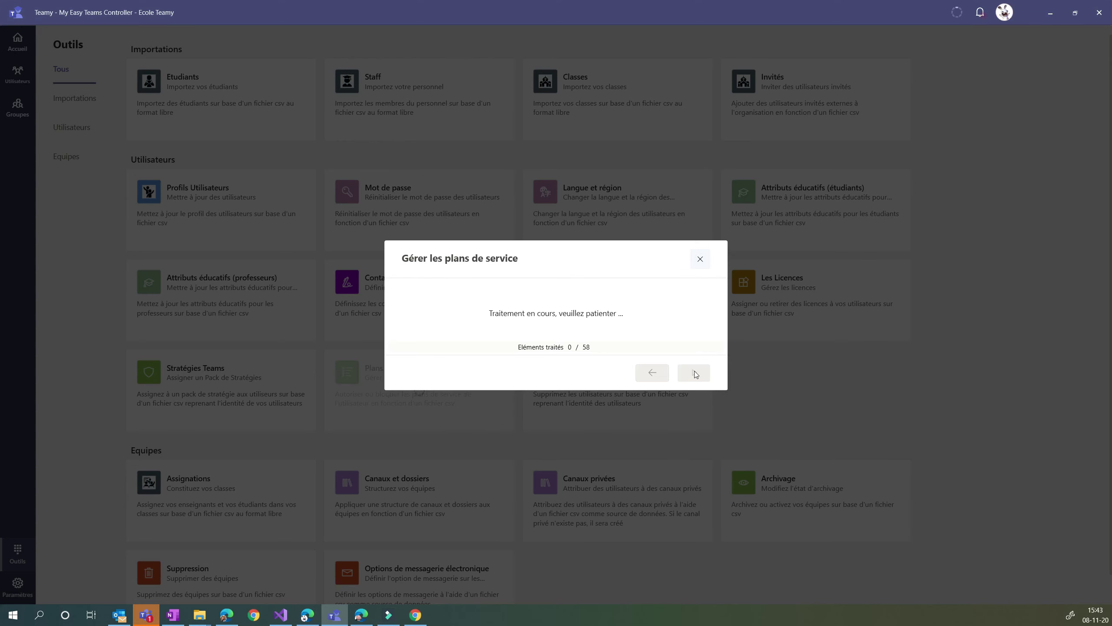
left_click(702, 263)
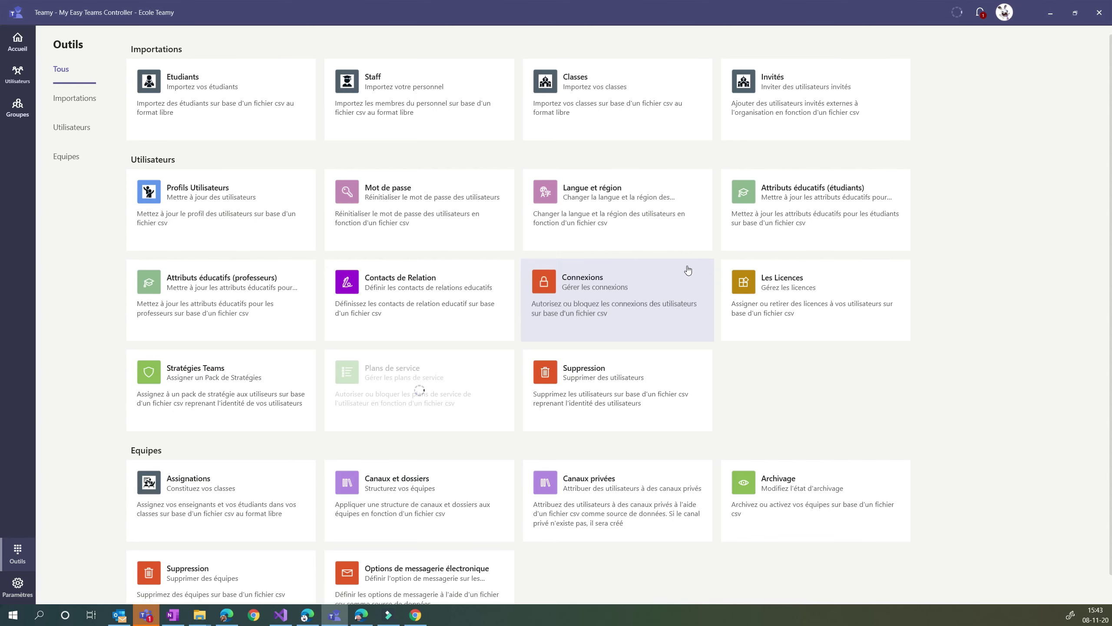
left_click(981, 16)
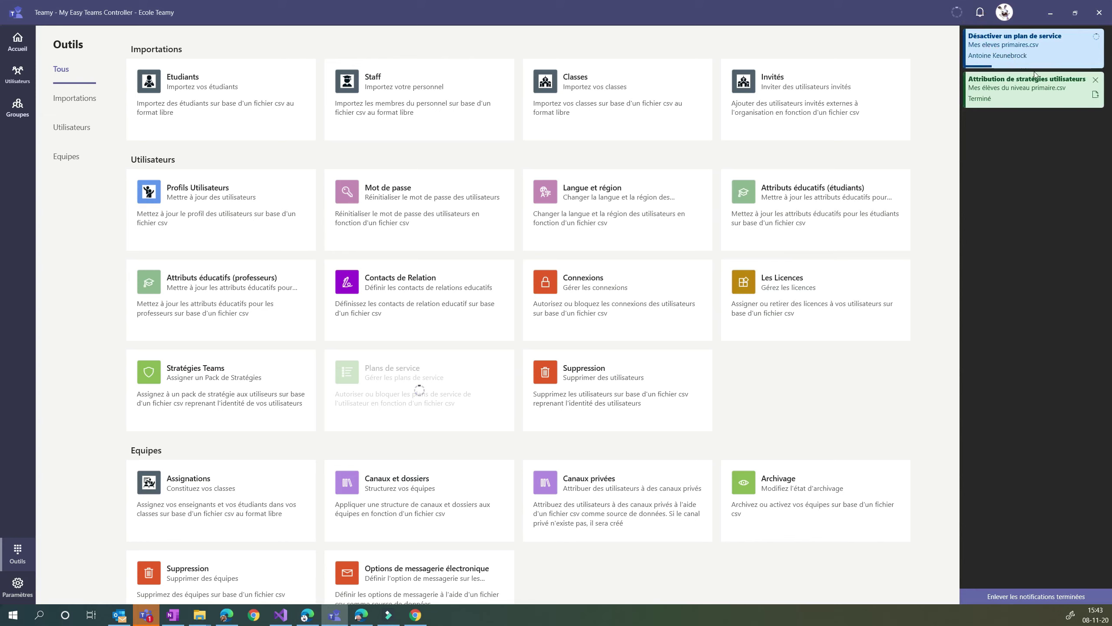
left_click(1094, 80)
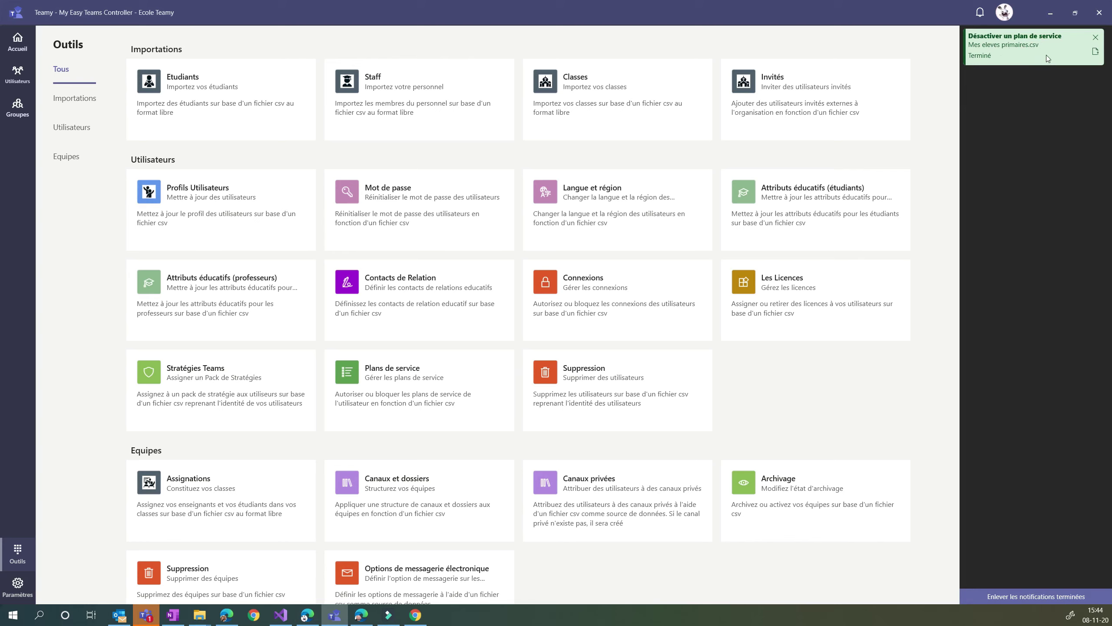
Open the deactivation report 201108_154335_UsersServicePlan.csv in Excel and widen the UserPrincipalName and Licences columns to show their full contents.
left_click(1099, 58)
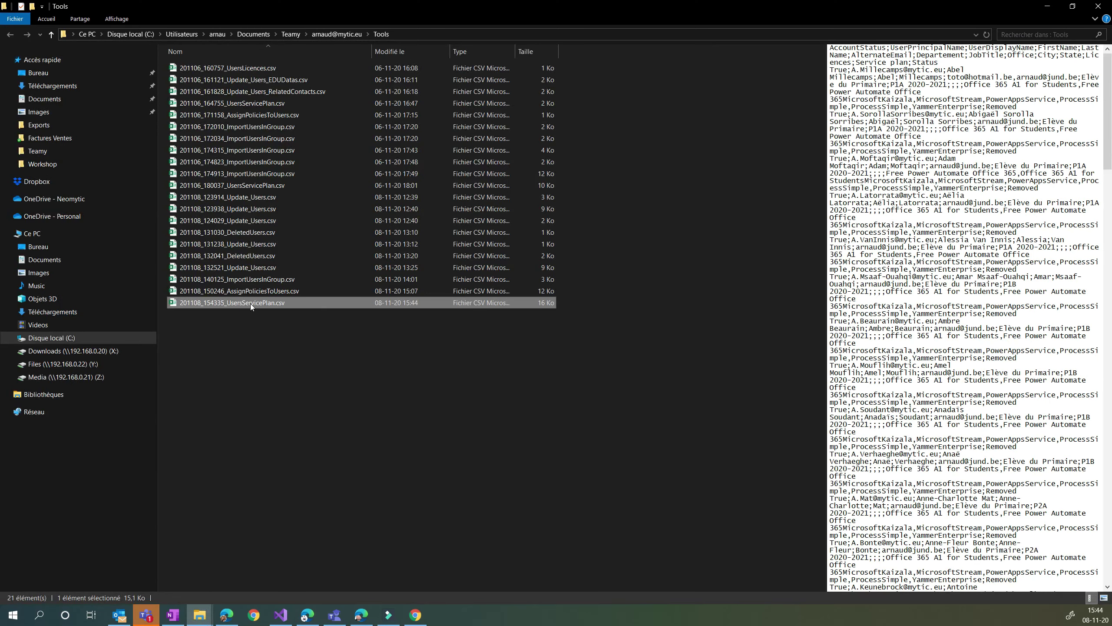
double_click(251, 303)
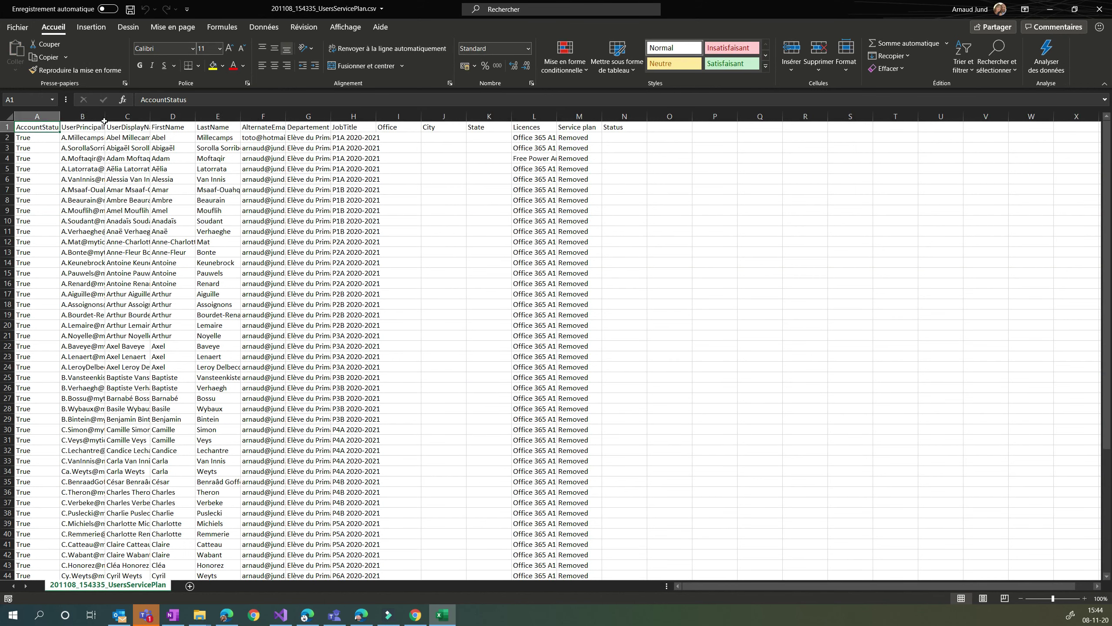
double_click(105, 120)
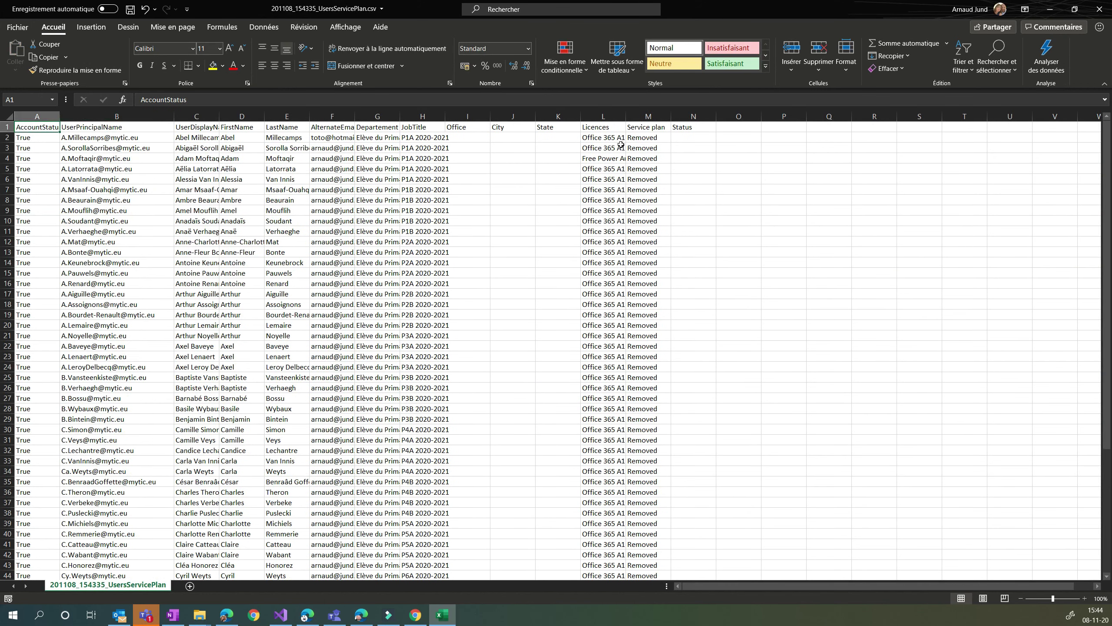
left_click_drag(626, 118, 833, 115)
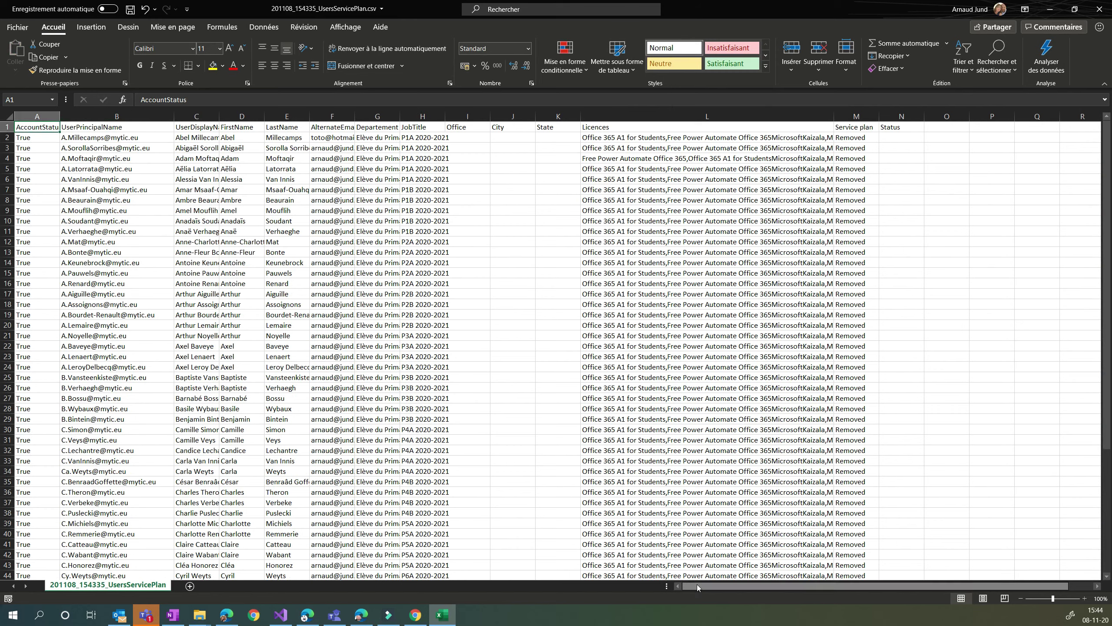
double_click(836, 116)
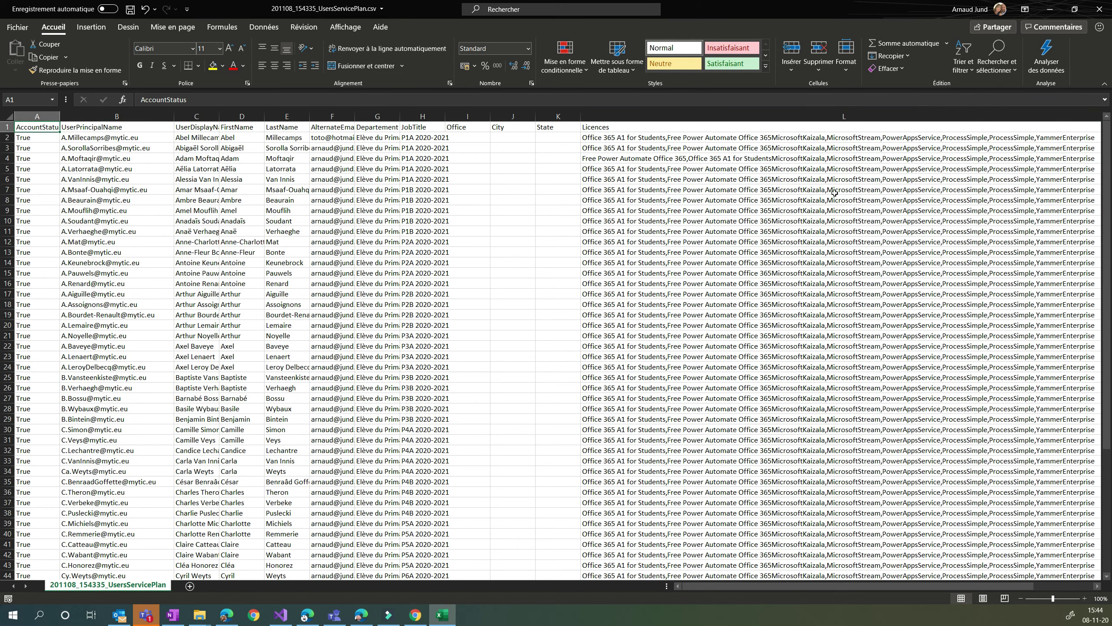
Review the Licences and Service plan columns for every student in the report and close it without saving.
left_click_drag(861, 585, 929, 584)
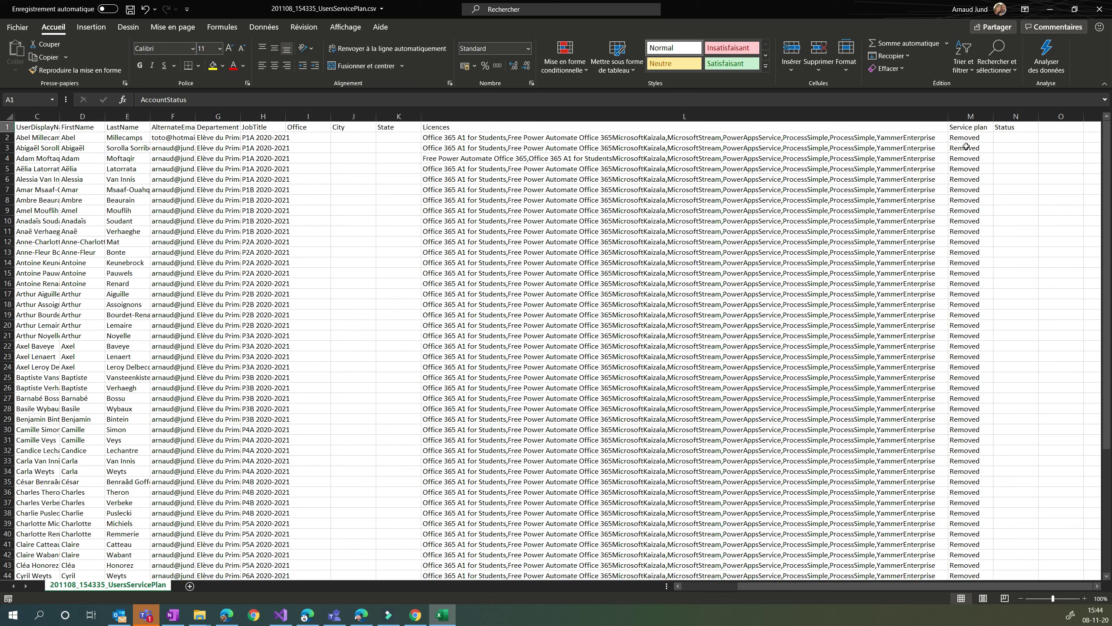
scroll(979, 280, "down", 13)
scroll(980, 303, "up", 12)
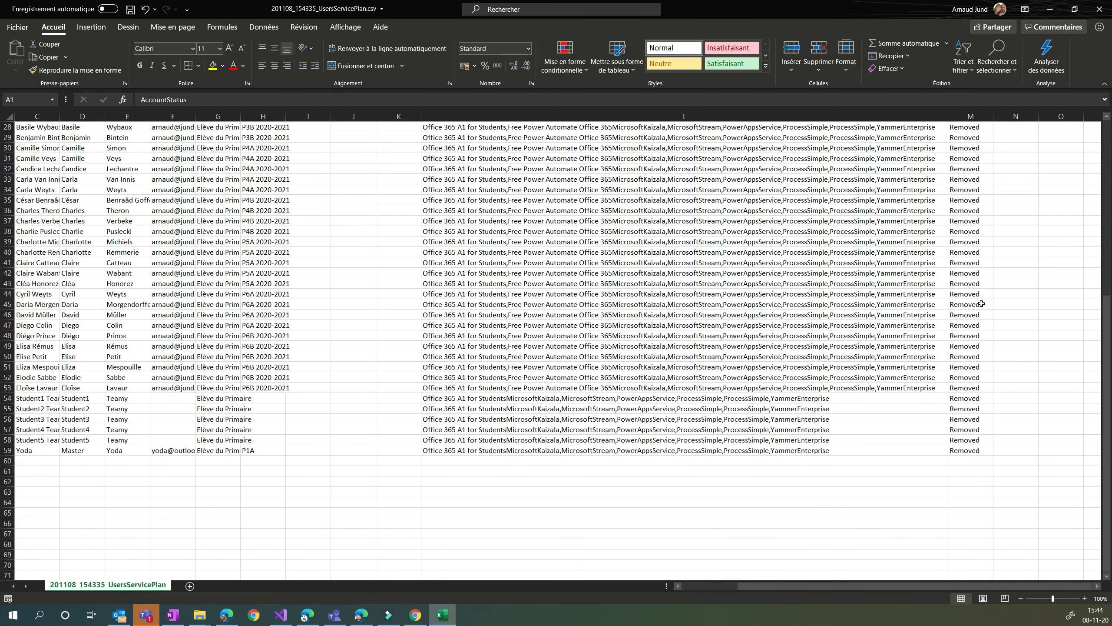
scroll(979, 290, "up", 1)
scroll(979, 287, "down", 8)
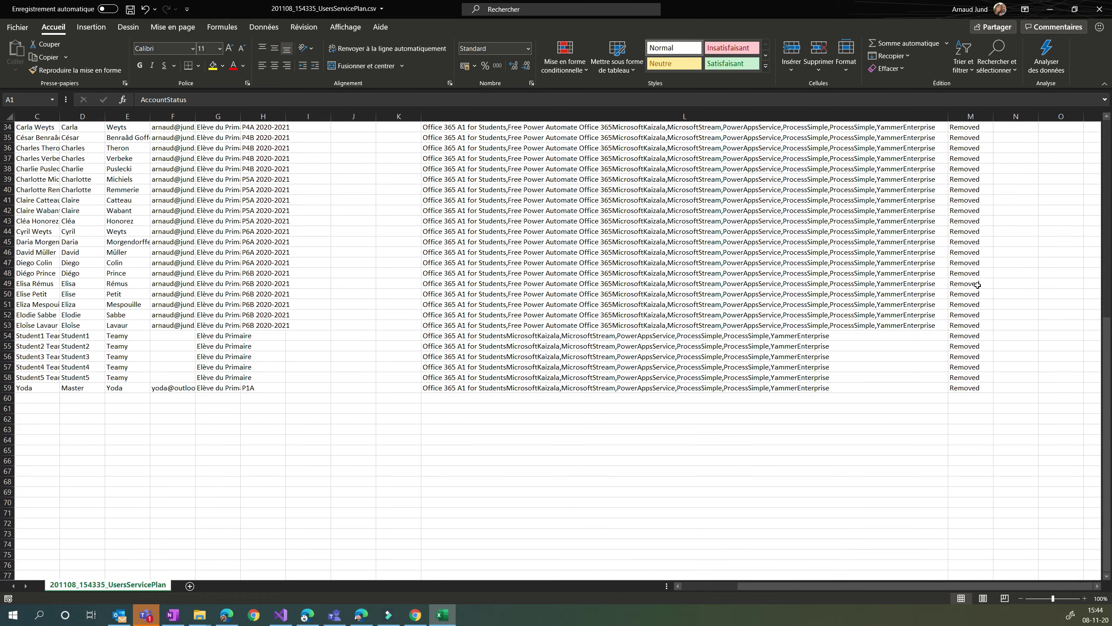
scroll(978, 285, "up", 2)
scroll(978, 284, "up", 6)
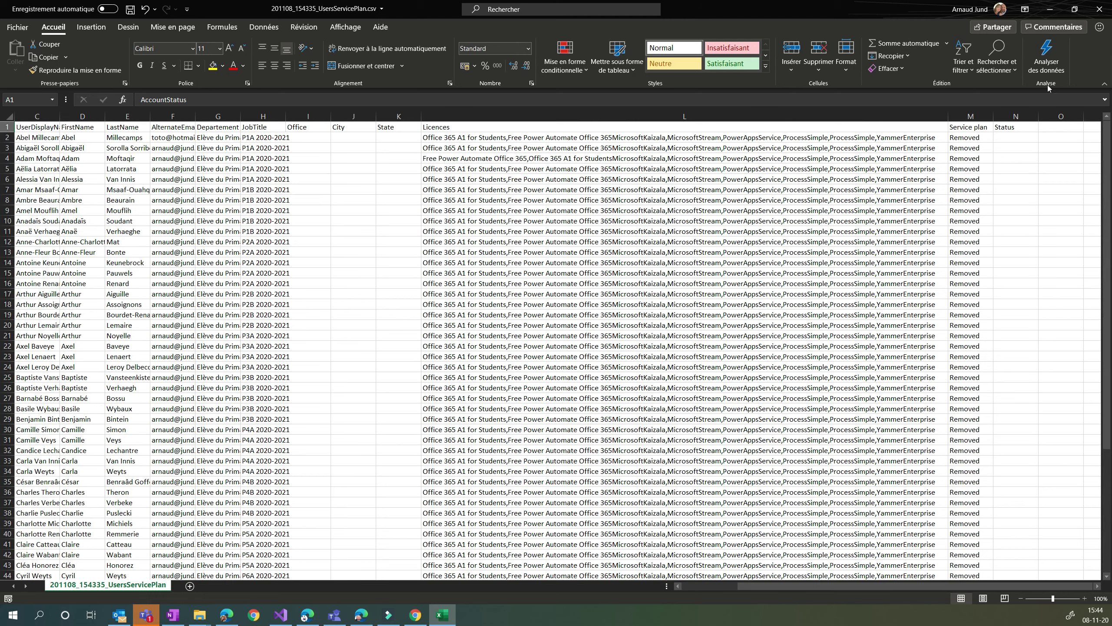
left_click(1099, 8)
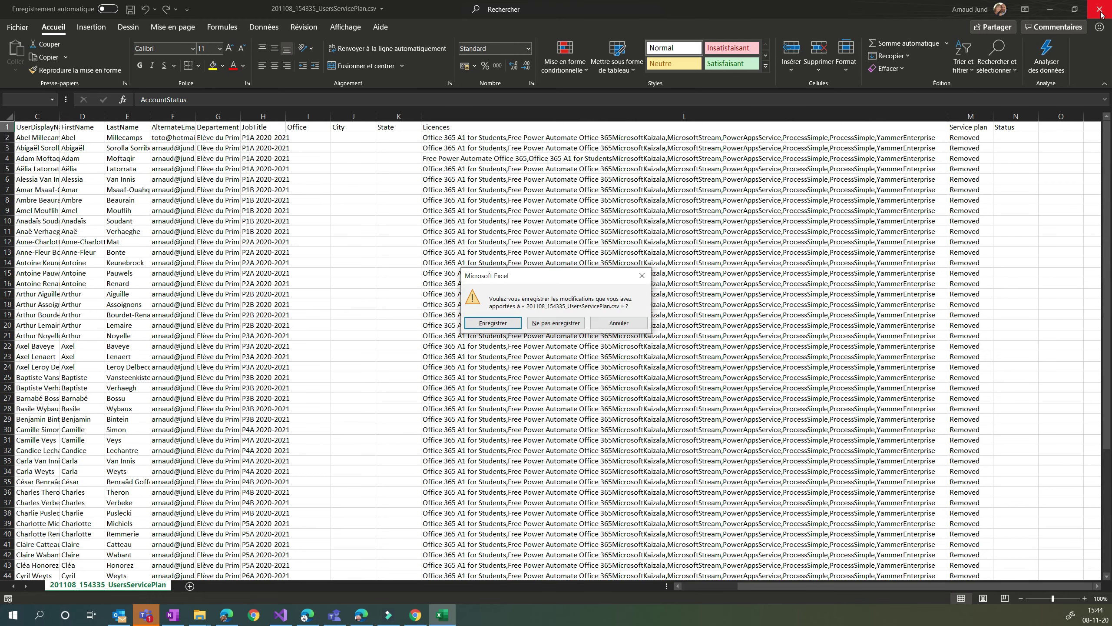
left_click(572, 322)
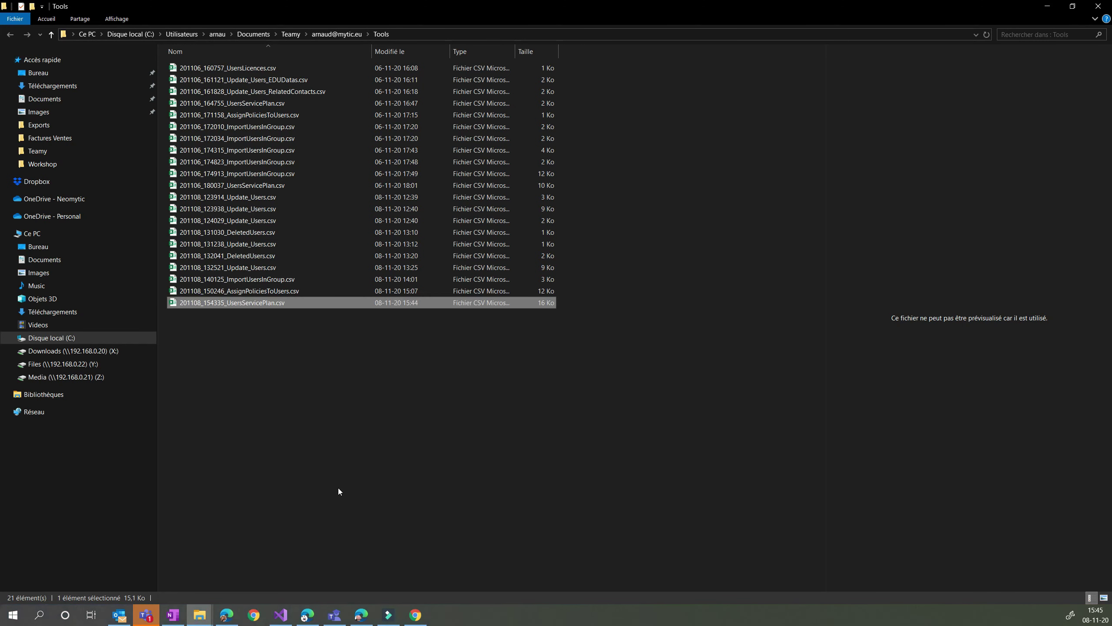
Switch to Teamy and filter the Utilisateurs list to the Elève du Primaire service, hiding the notifications.
left_click(334, 615)
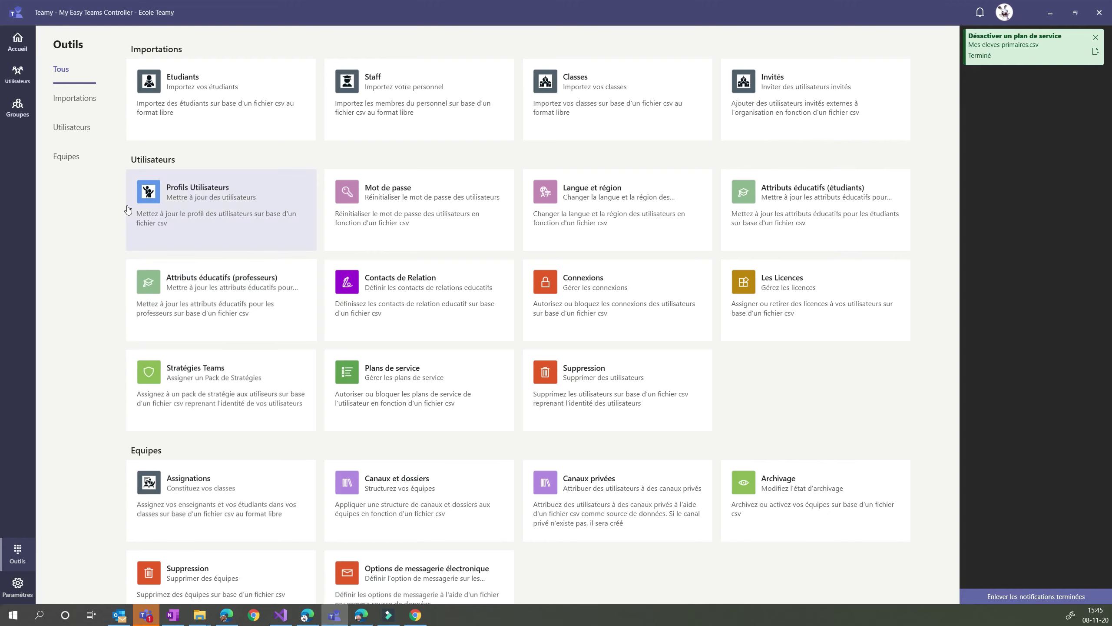
left_click(29, 86)
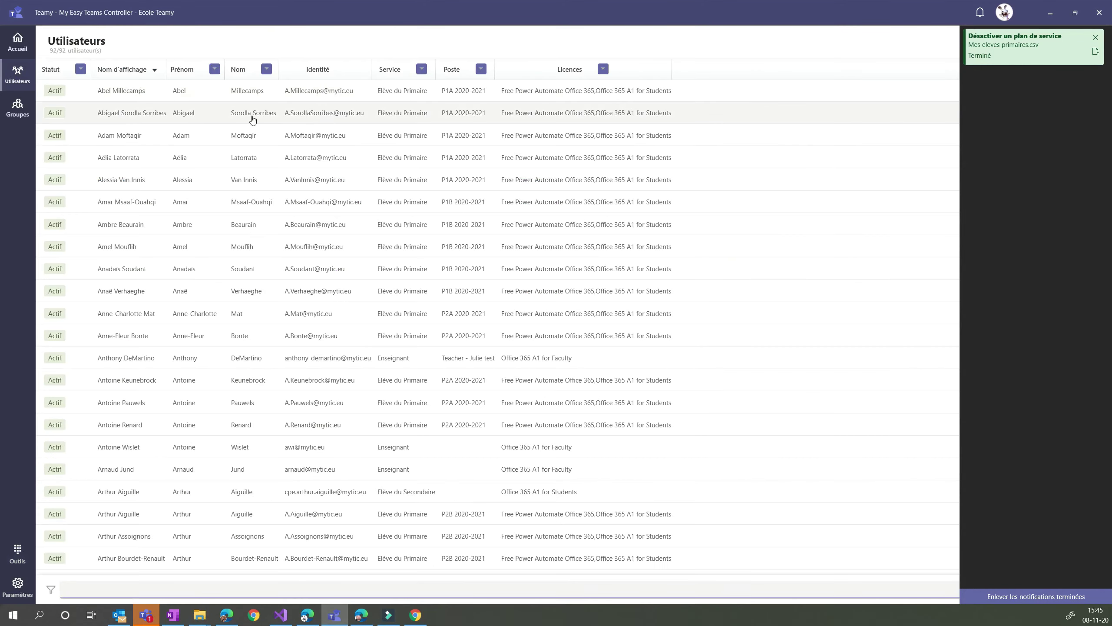
left_click(421, 76)
left_click(392, 82)
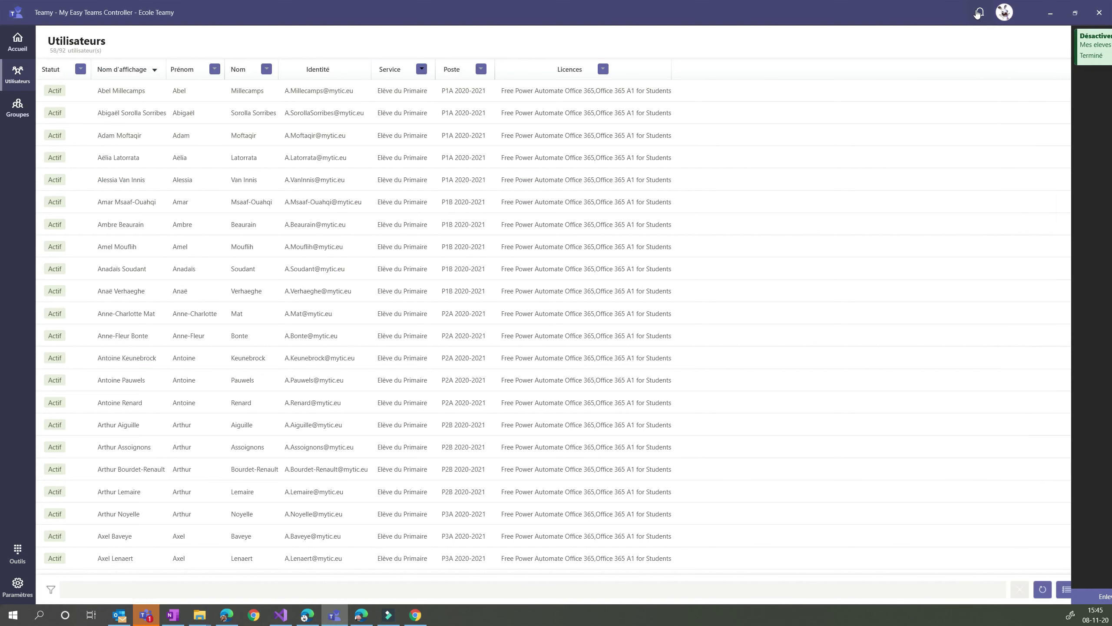
Open the profile of a P5A 2020-2021 student and check the service plan statuses under Licences.
scroll(164, 290, "down", 10)
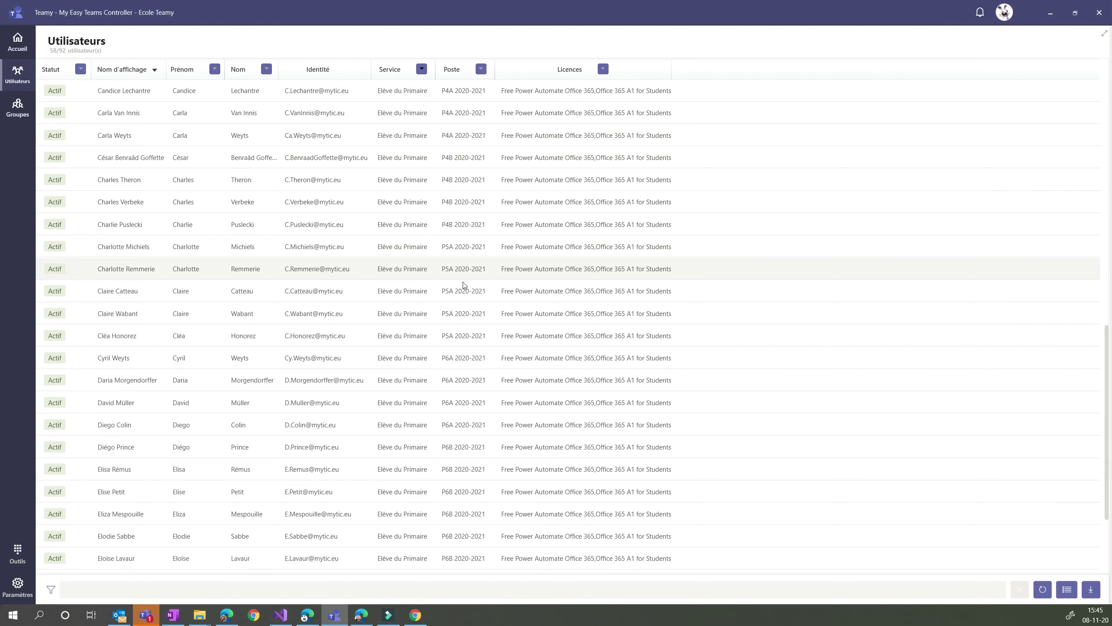
left_click(114, 272)
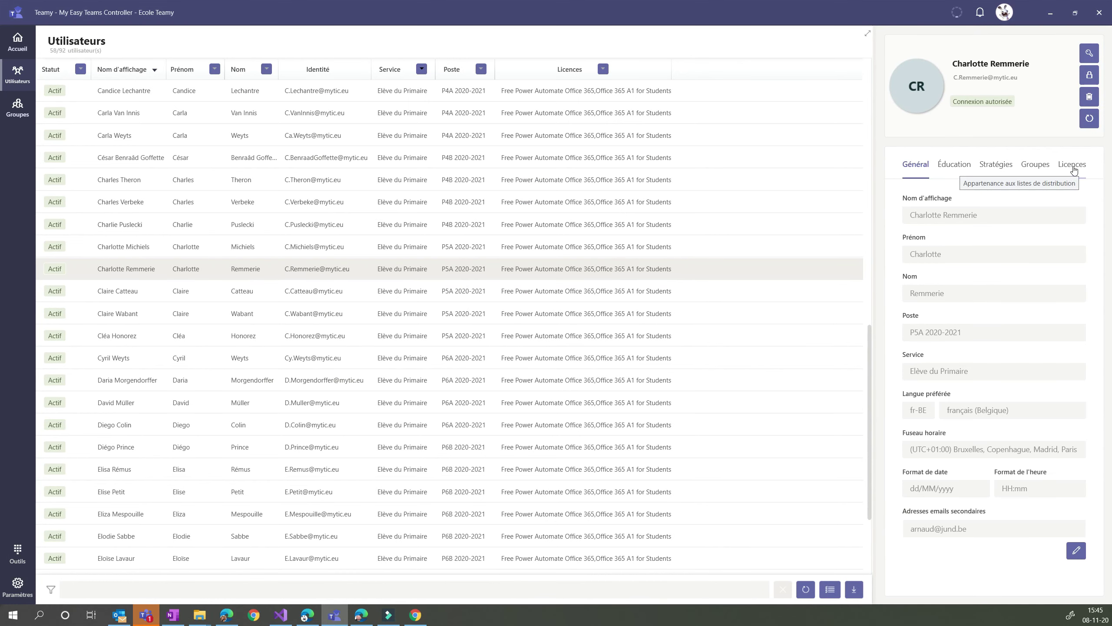
left_click(1073, 169)
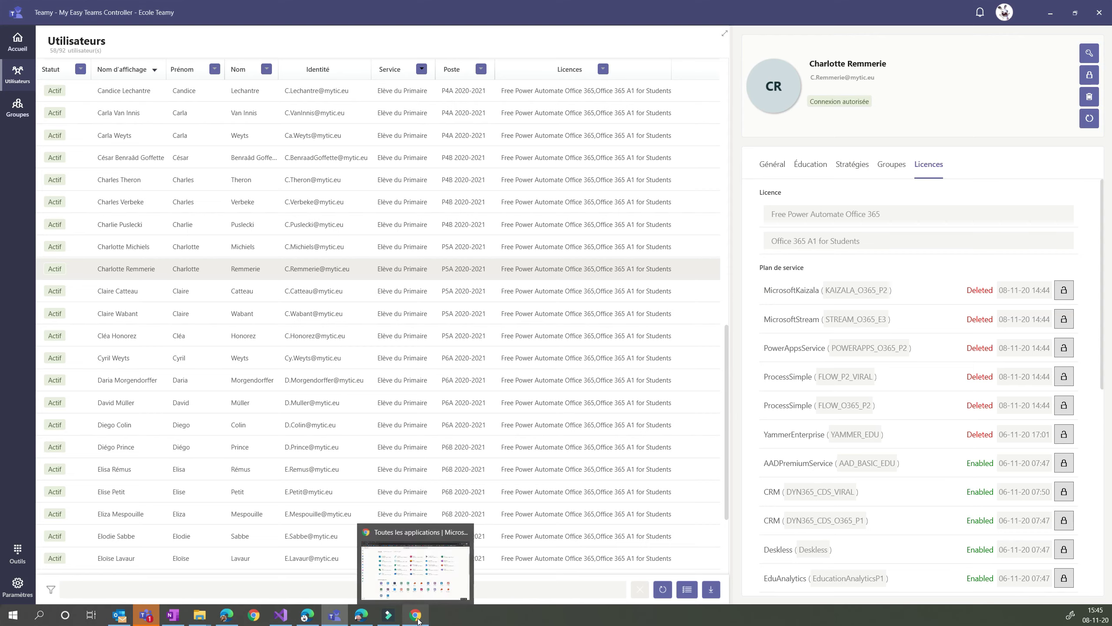
Switch to the student's Office 365 session in Chrome and reload the applications page to check the available apps.
left_click(419, 621)
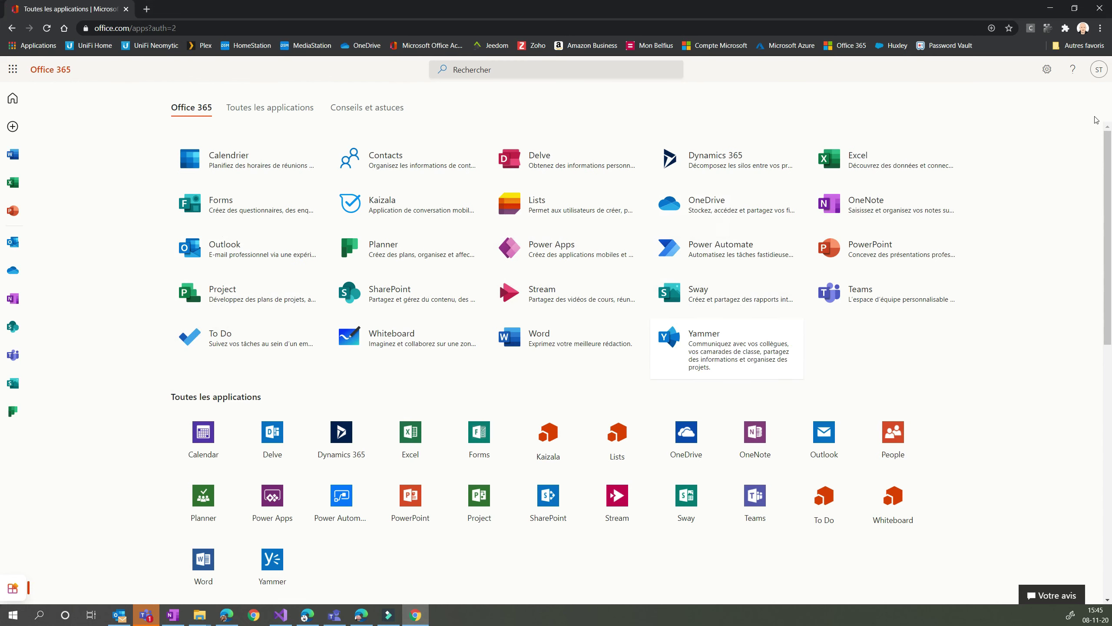
left_click(1099, 71)
left_click(1100, 71)
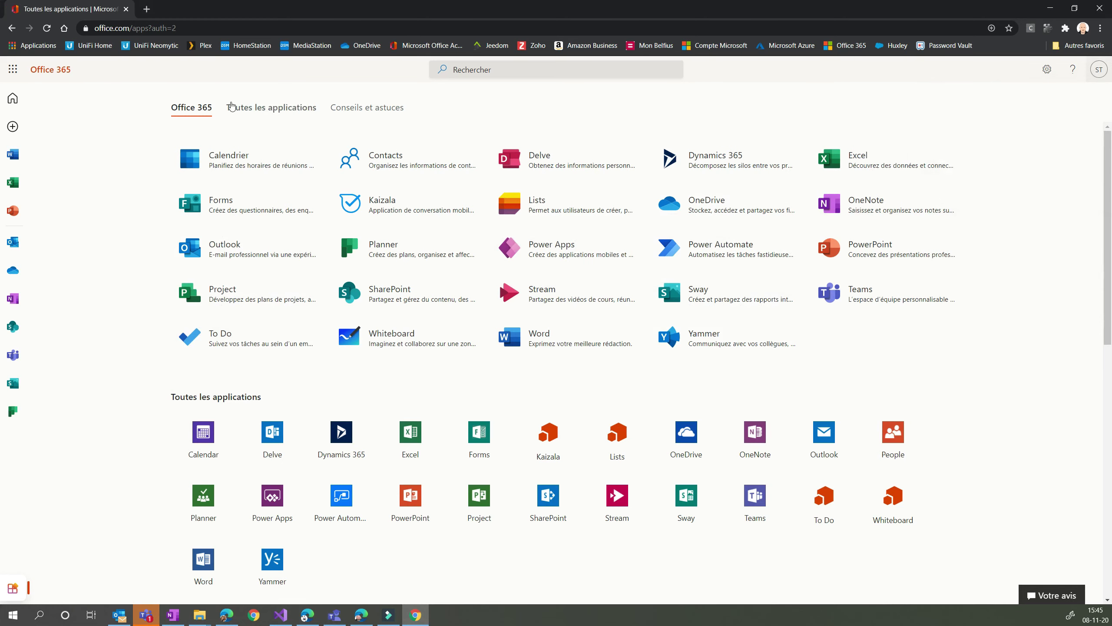
left_click(47, 28)
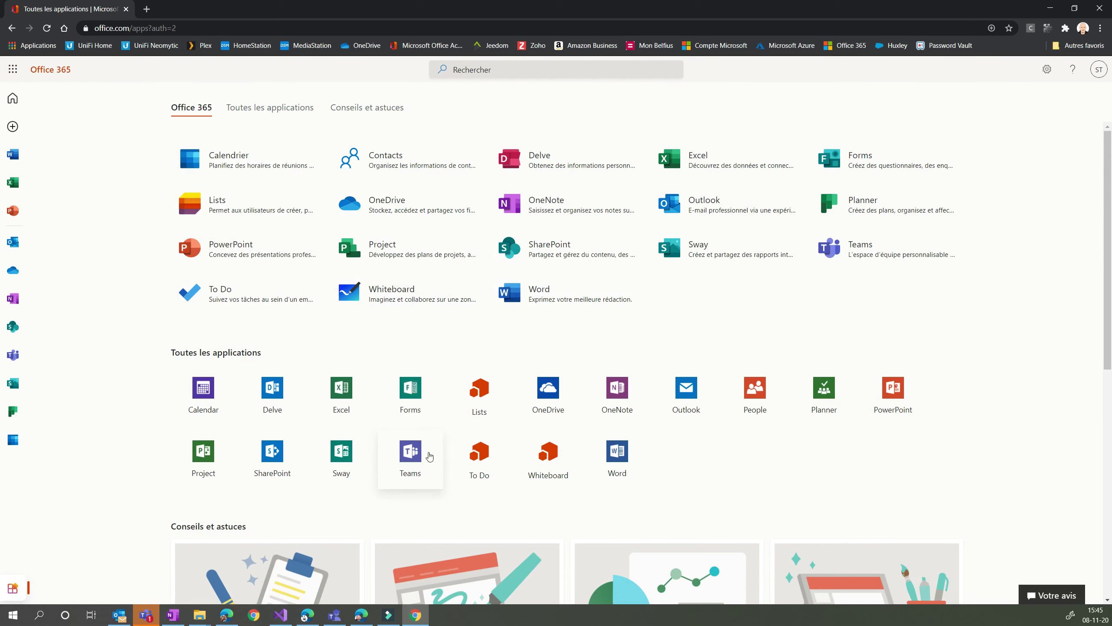
Switch back to Teamy and view the Accueil dashboard and the Outils overview.
left_click(334, 615)
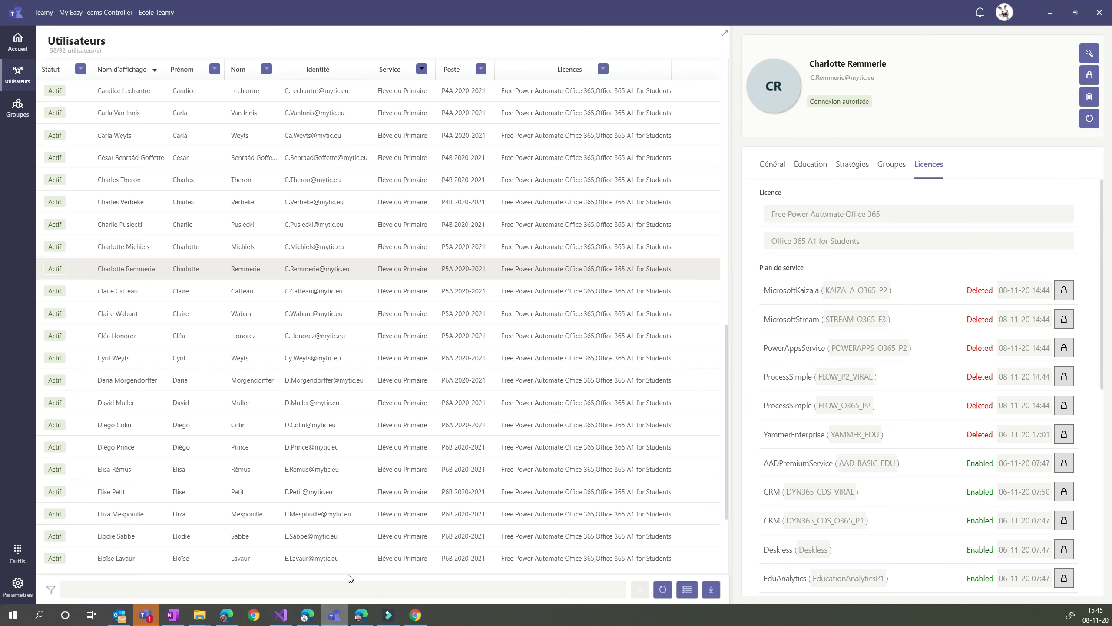
left_click(13, 48)
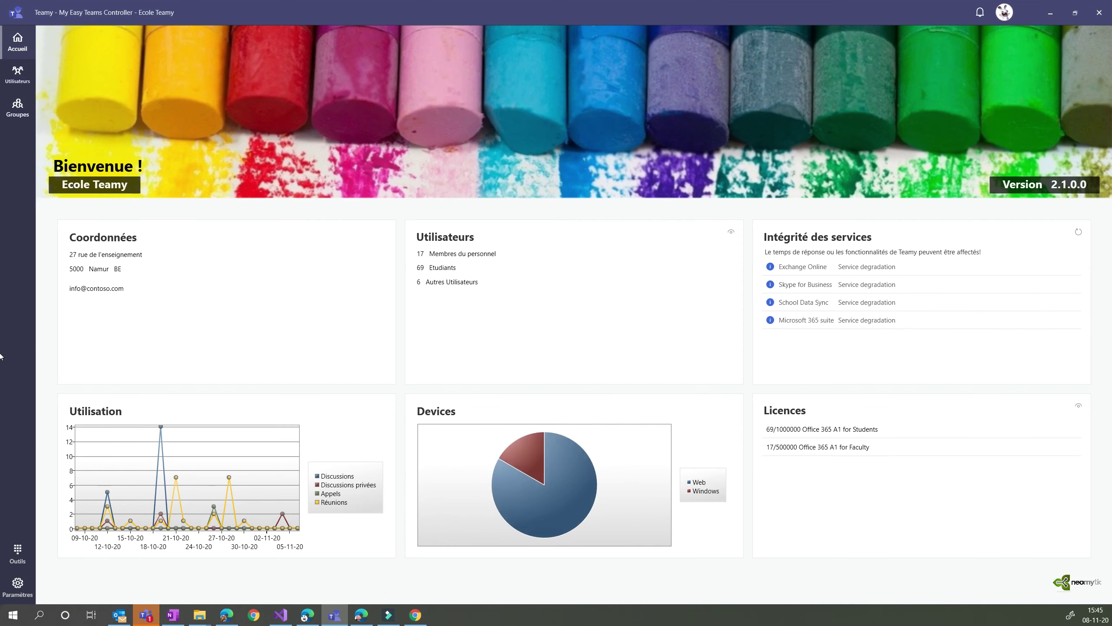
left_click(18, 553)
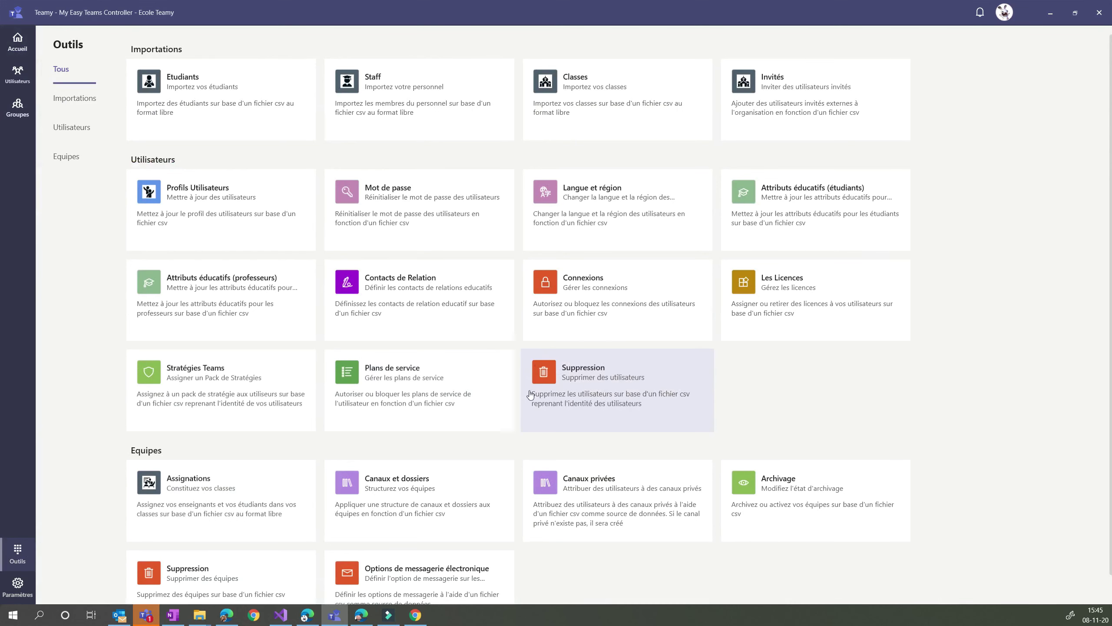
Switch to the administrator's Edge session and view the Office 365 applications page beside the Microsoft 365 admin centre.
mouse_move(363, 622)
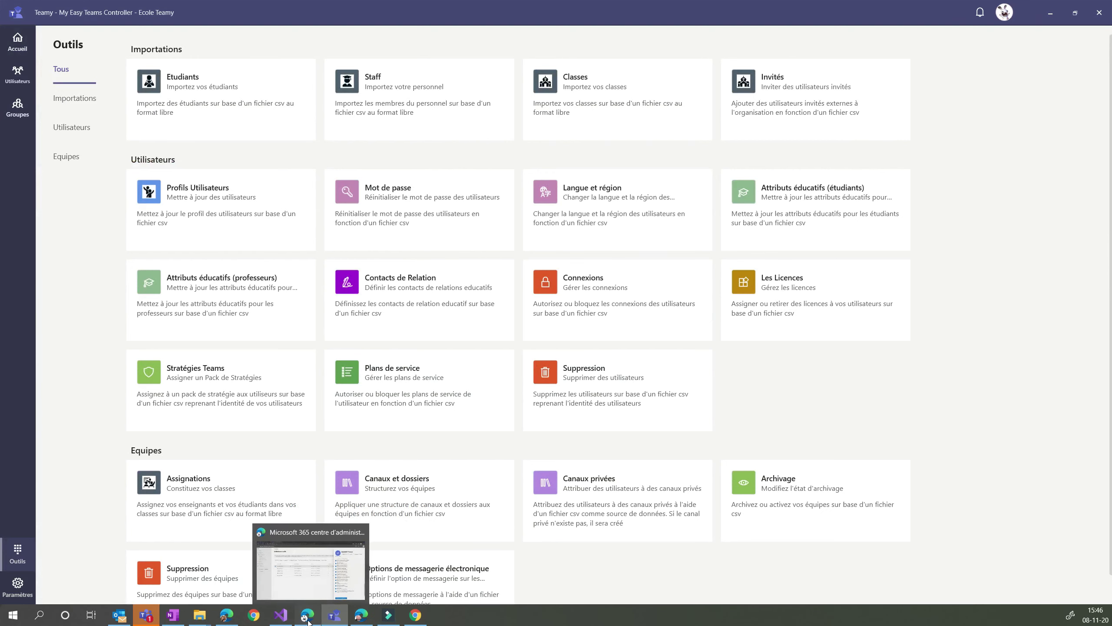
left_click(310, 599)
left_click(87, 8)
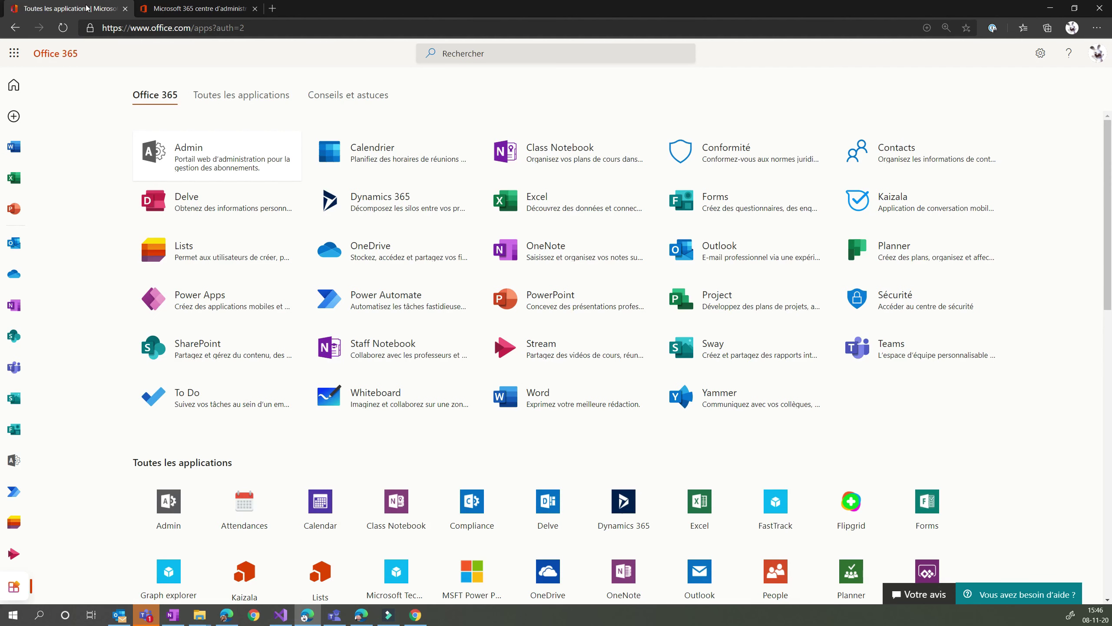